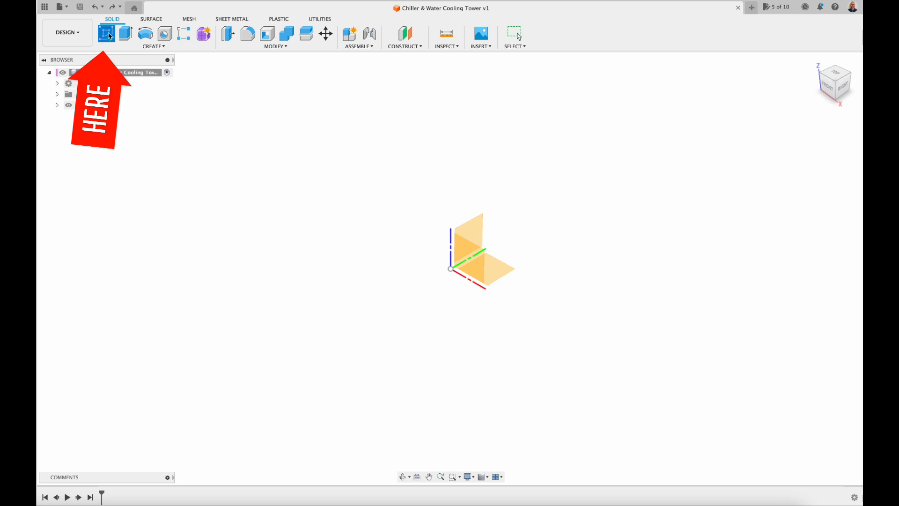
Step: Sketch a 36 in by 36 in rectangle on the YZ plane with its first corner at the origin
left_click(472, 232)
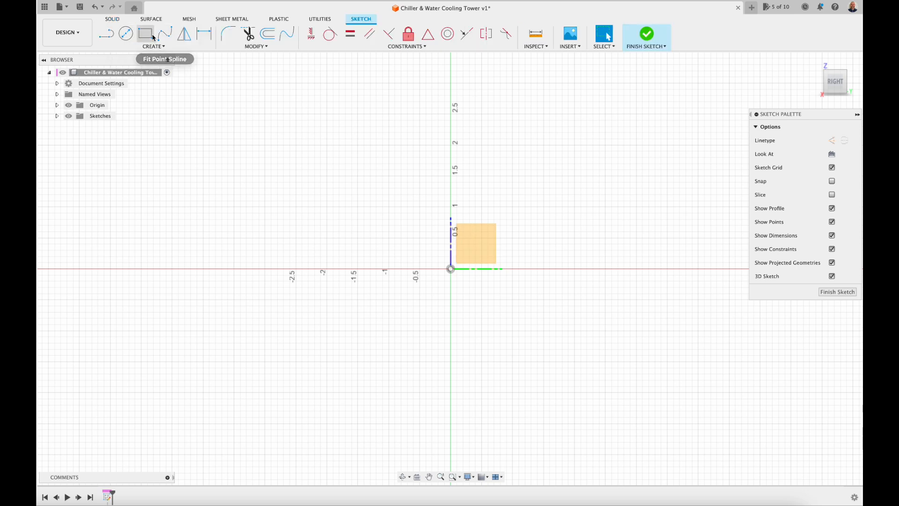
left_click(145, 33)
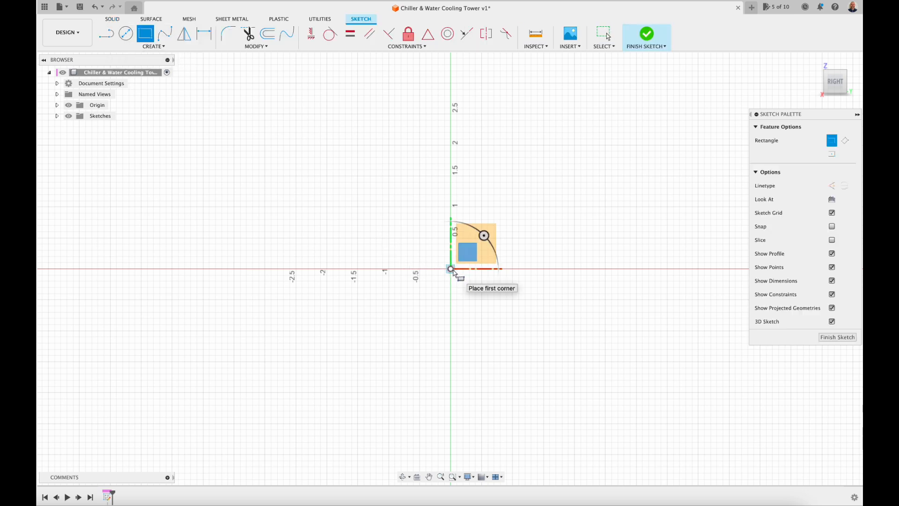
left_click(451, 269)
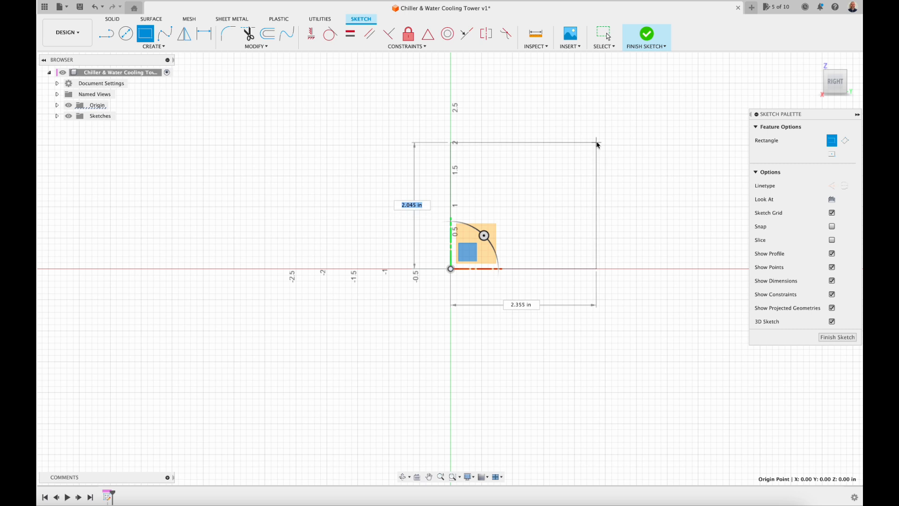
type("3")
key("Tab")
type("36")
key("Return")
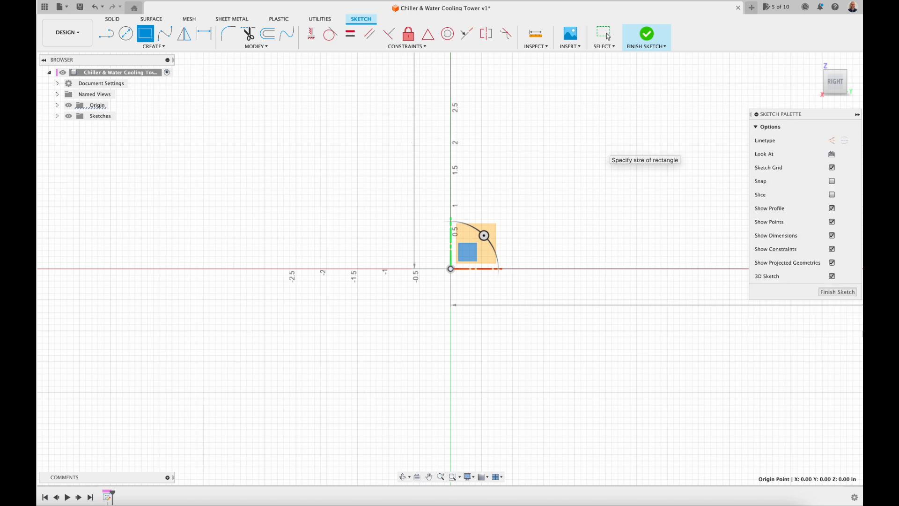
key("Escape")
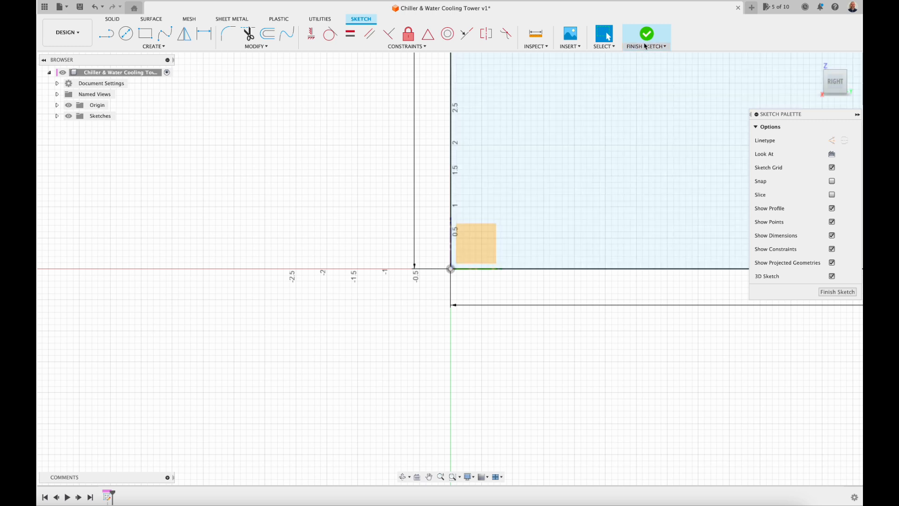
left_click(647, 37)
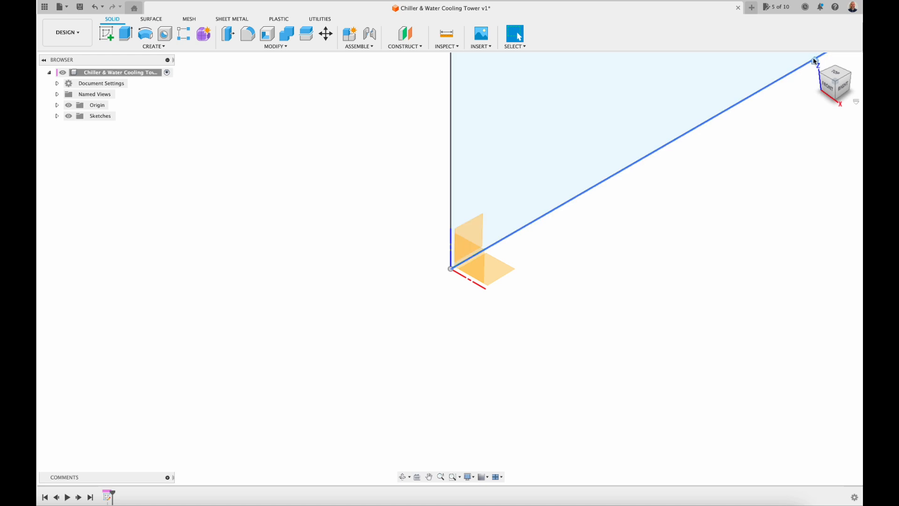
Step: Extrude the square profile 1 in as a new body to form a flat plate
left_click(815, 61)
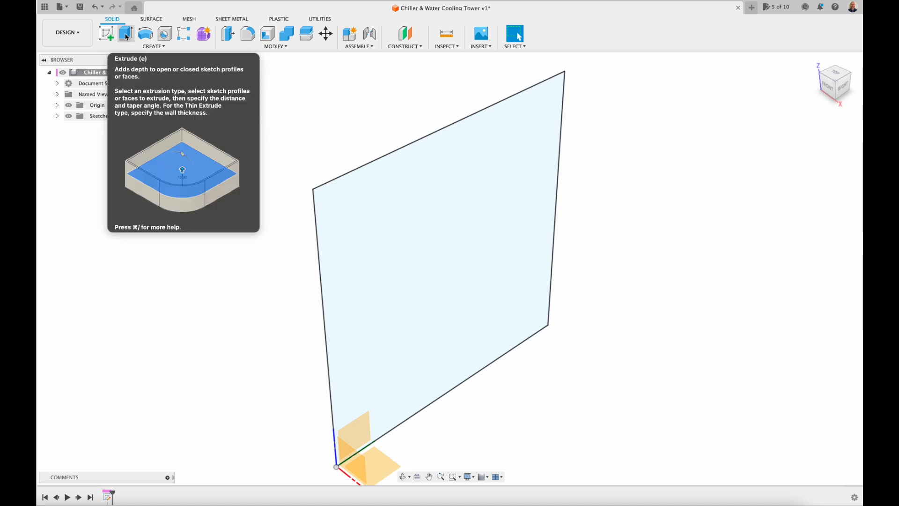
left_click(126, 35)
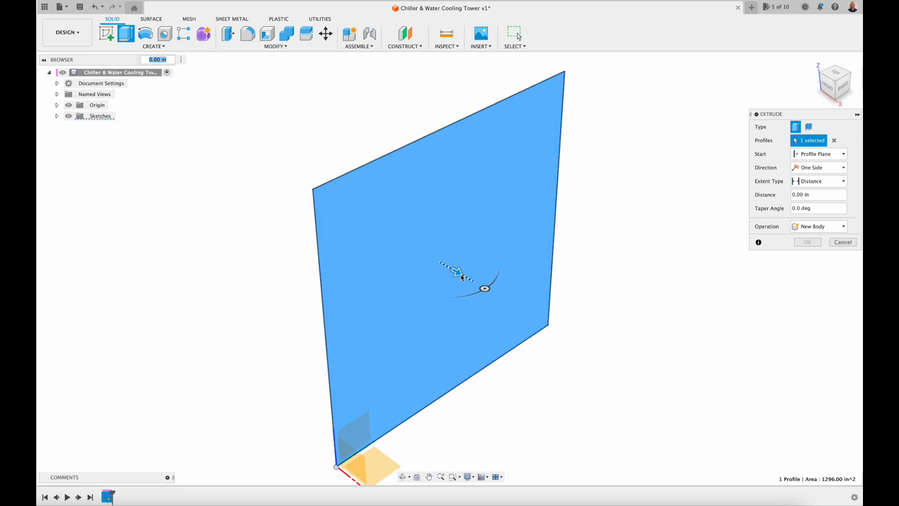
left_click_drag(460, 277, 471, 313)
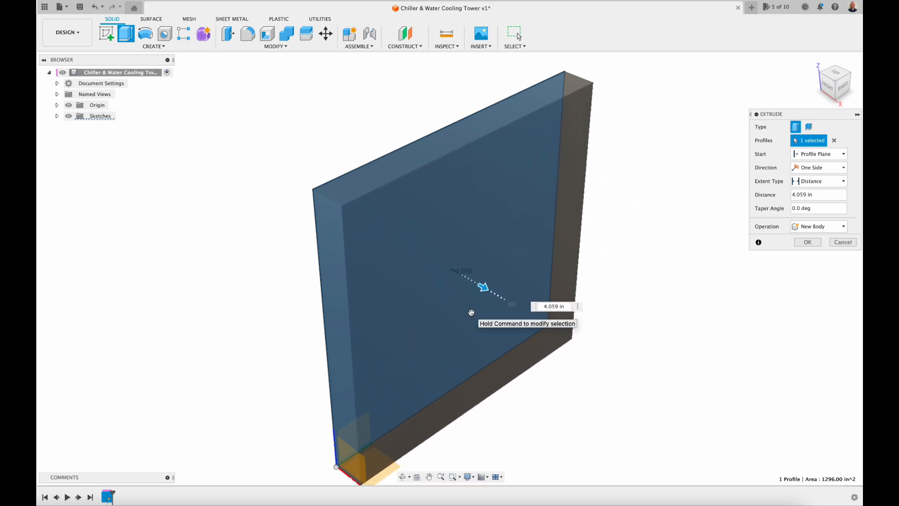
left_click(816, 195)
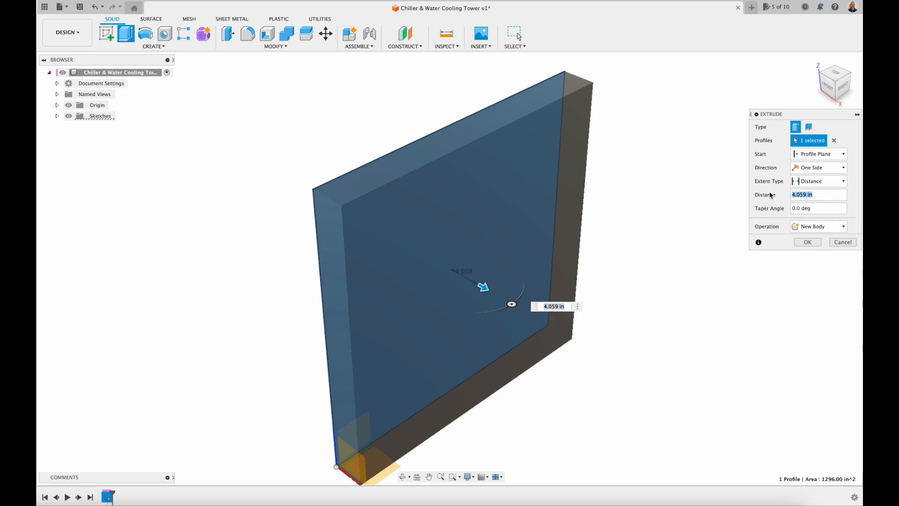
type("1")
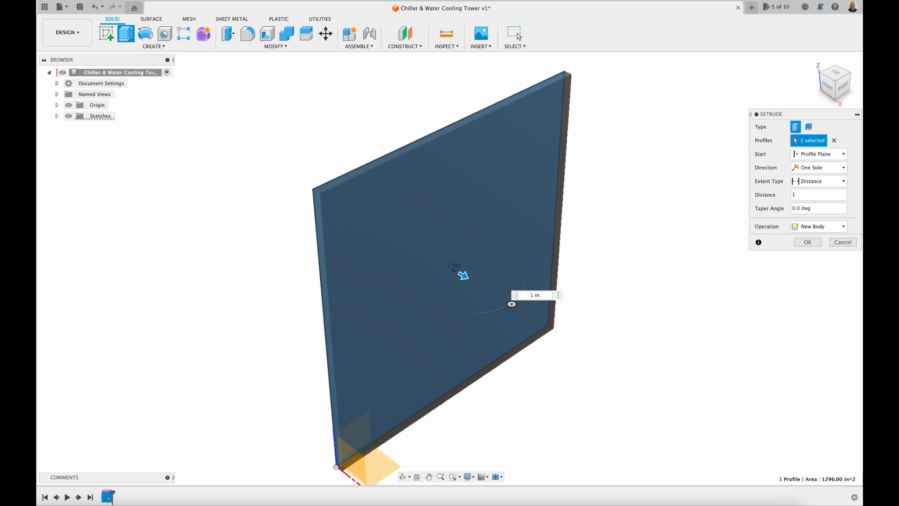
left_click(808, 242)
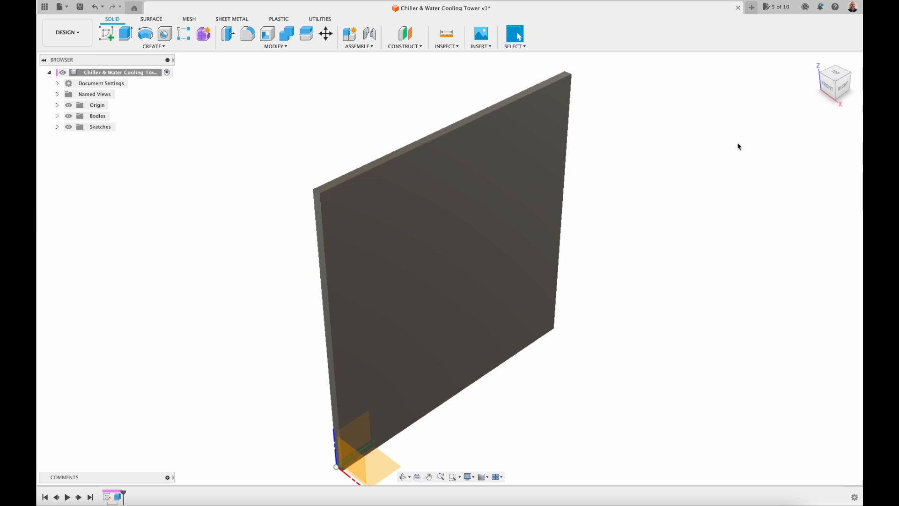
Step: Start a new sketch on the large front face of the plate
left_click(844, 90)
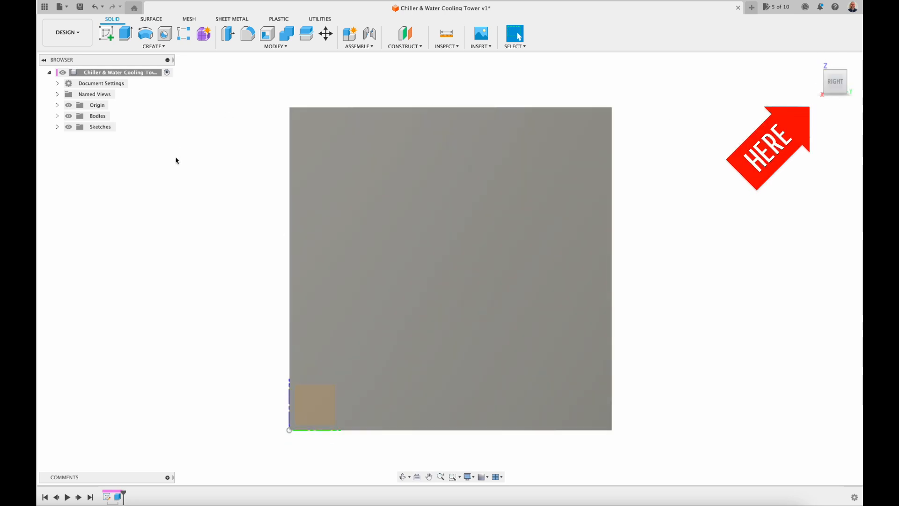
left_click(109, 36)
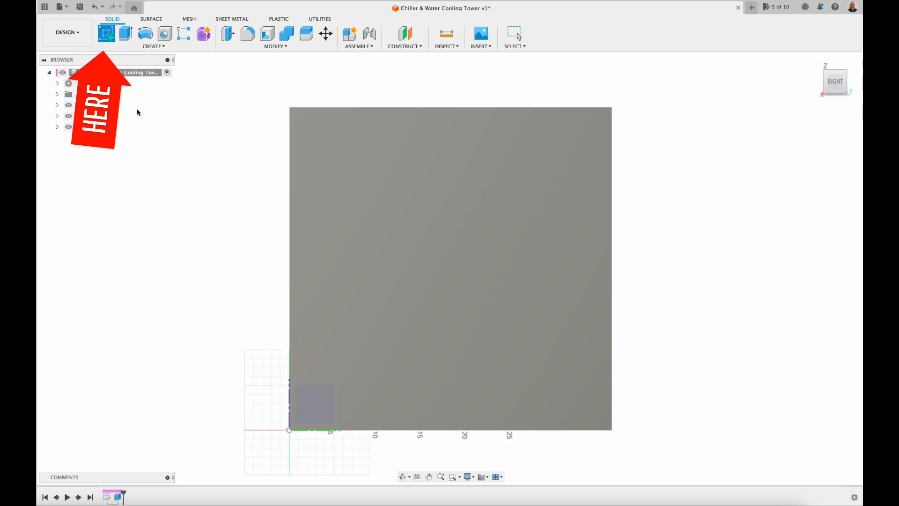
left_click(359, 186)
left_click(385, 195)
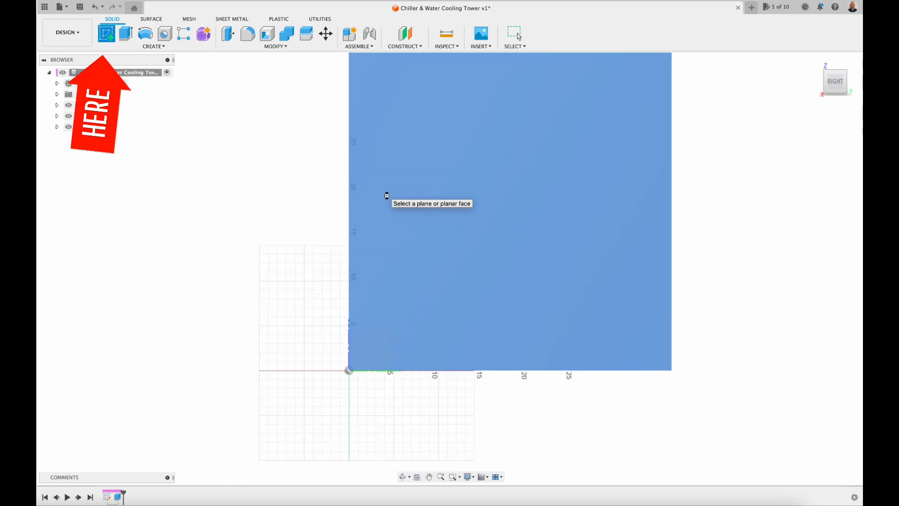
left_click(429, 477)
mouse_move(357, 303)
left_mouse_down()
mouse_move(245, 393)
mouse_move(201, 442)
mouse_move(201, 457)
left_mouse_up()
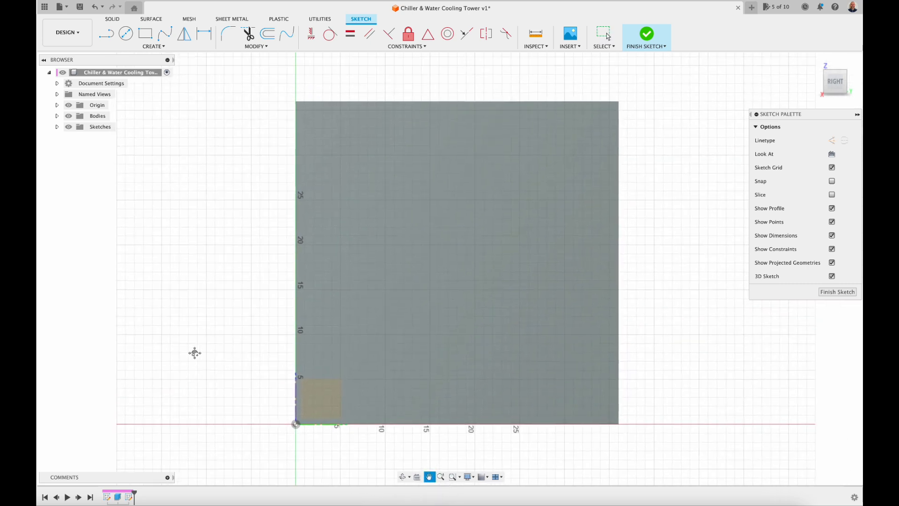
key("Escape")
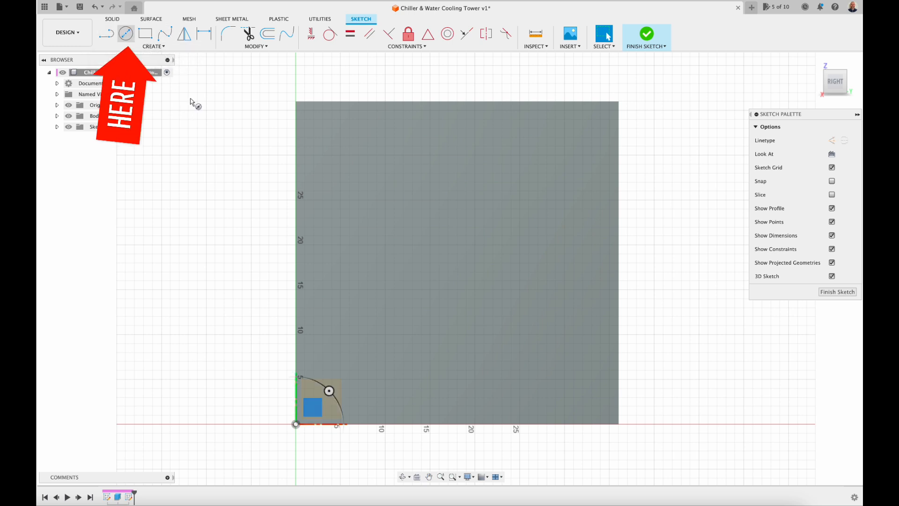
Step: Draw a 16 in diameter circle in the upper-left area of the plate face and finish the sketch
left_click(125, 33)
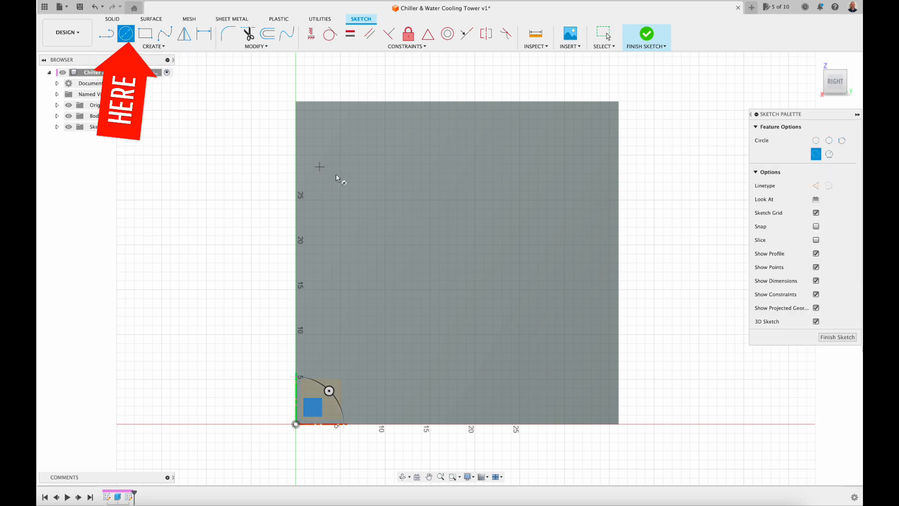
left_click(388, 198)
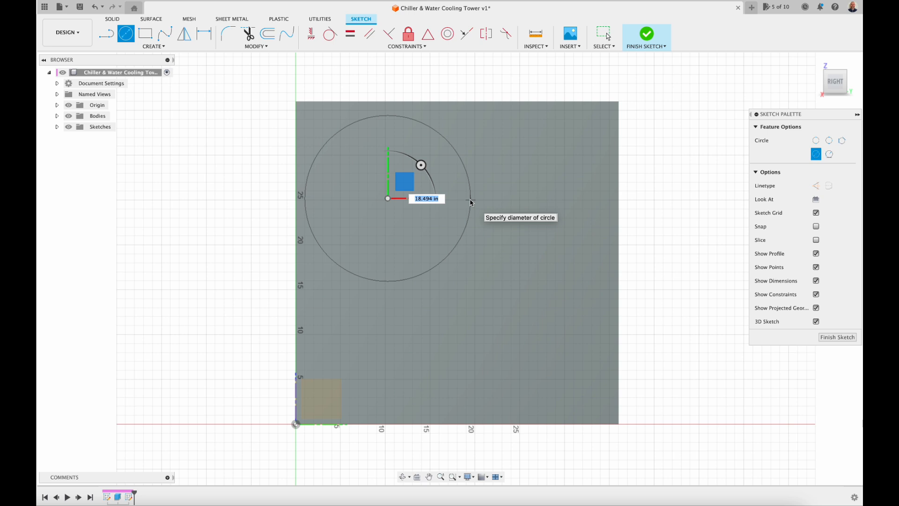
type("16")
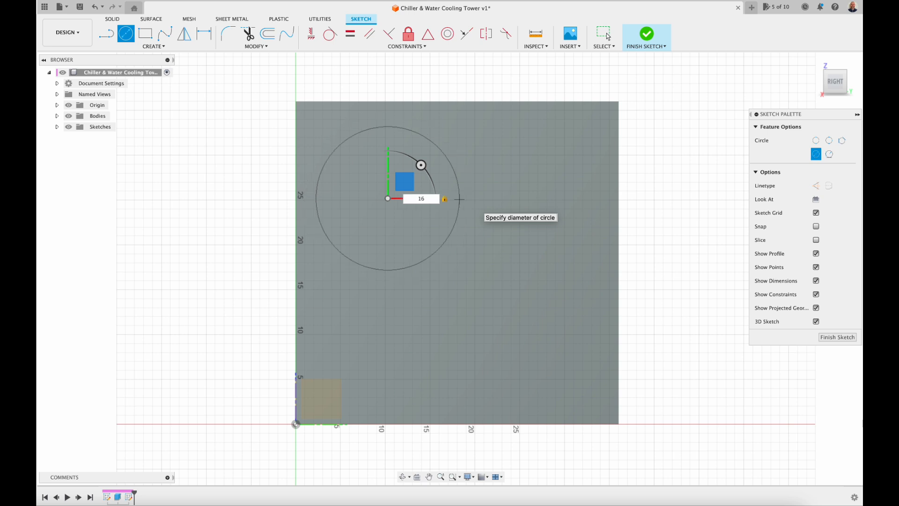
key("Return")
key("Escape")
scroll(453, 211, "down", 15)
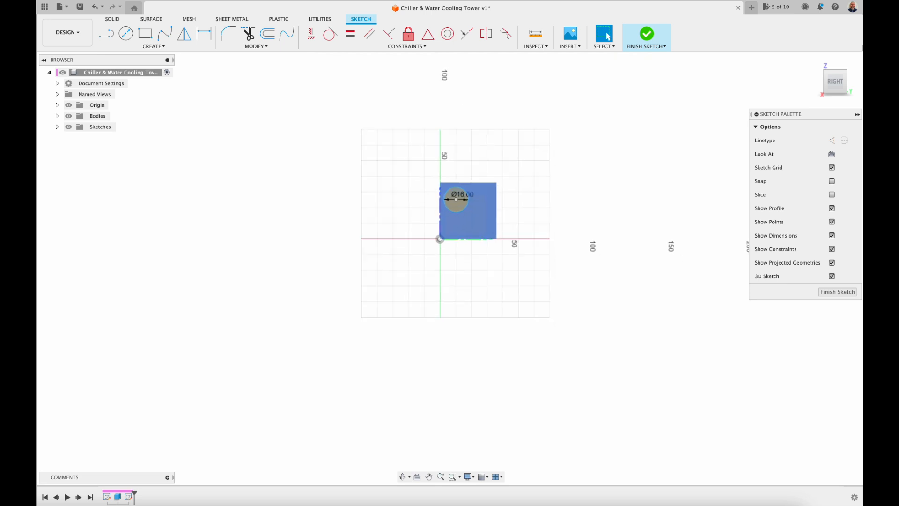
scroll(451, 209, "up", 6)
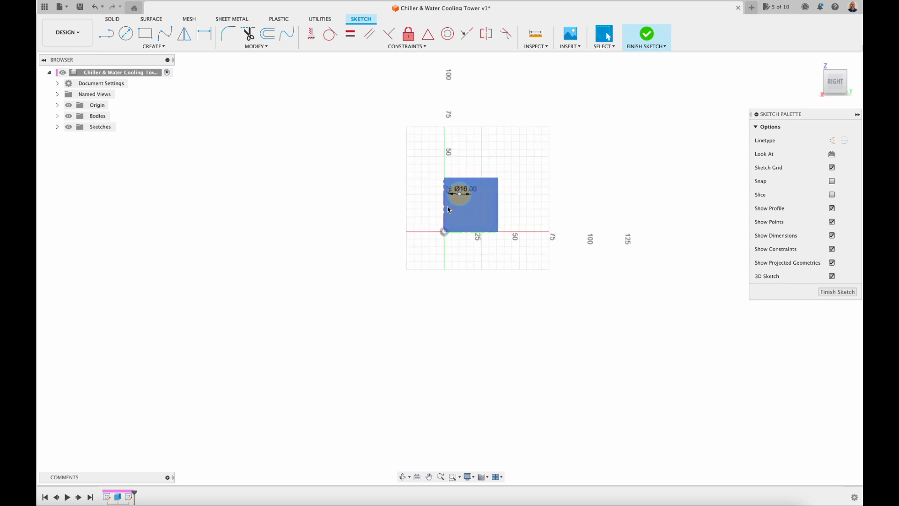
scroll(448, 209, "up", 5)
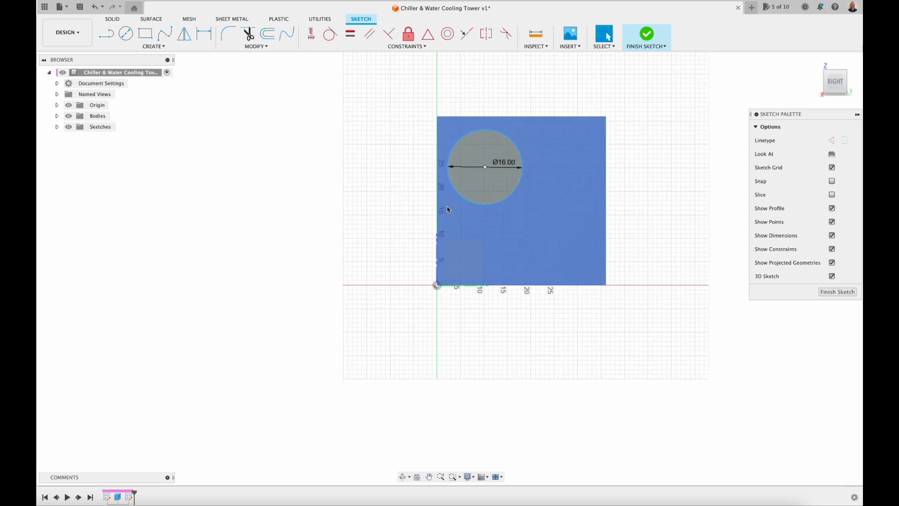
left_click(647, 37)
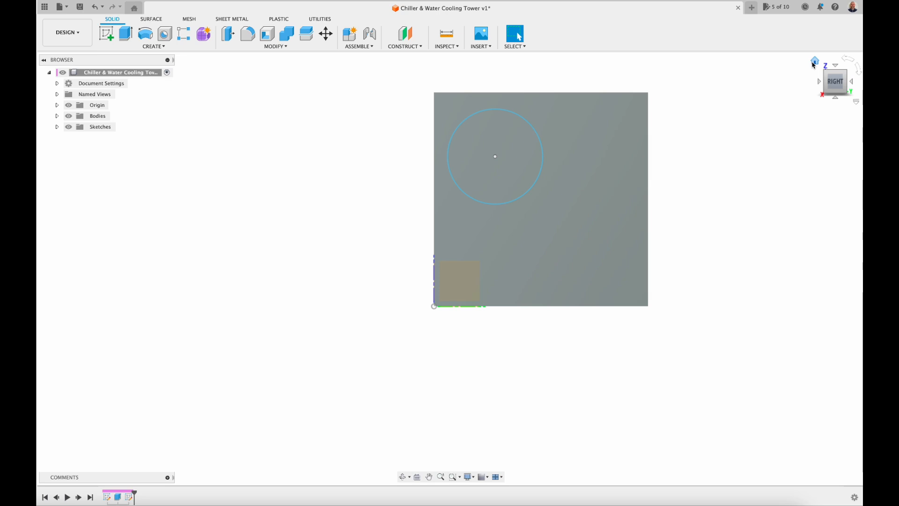
Step: Extrude the circle outward from the plate by about 23 in, using the New Body operation
left_click(811, 62)
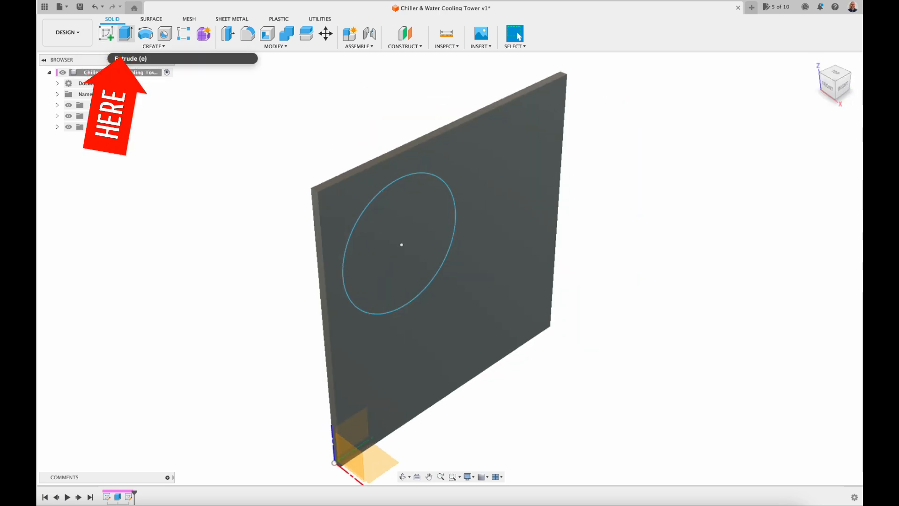
left_click(125, 38)
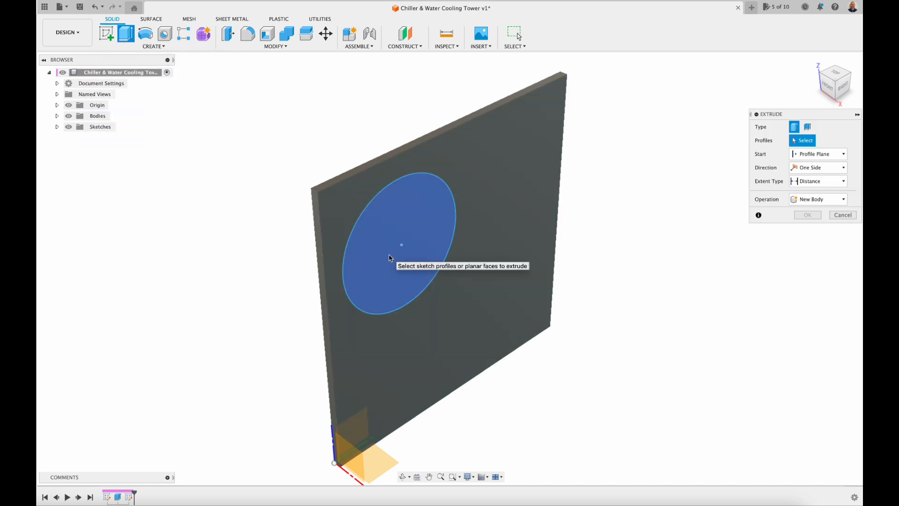
left_click(389, 255)
left_click_drag(409, 250, 576, 349)
scroll(545, 346, "down", 3)
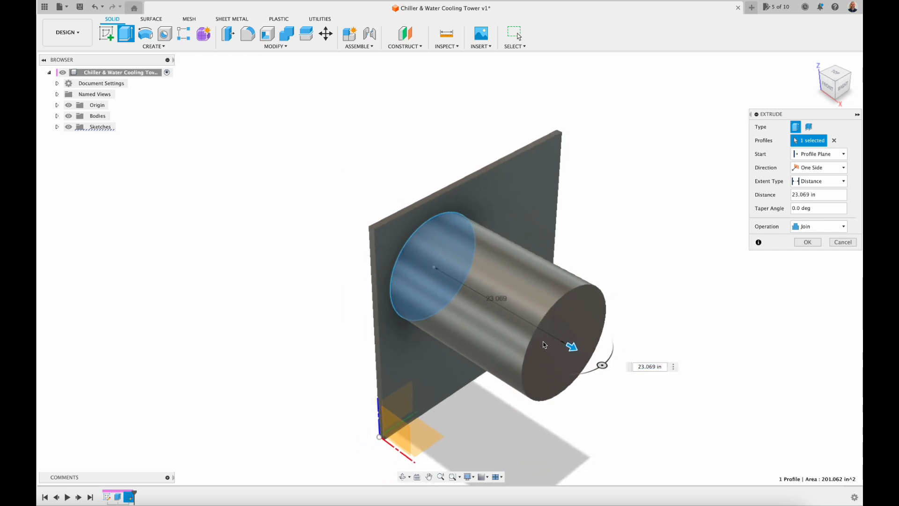
left_click(813, 228)
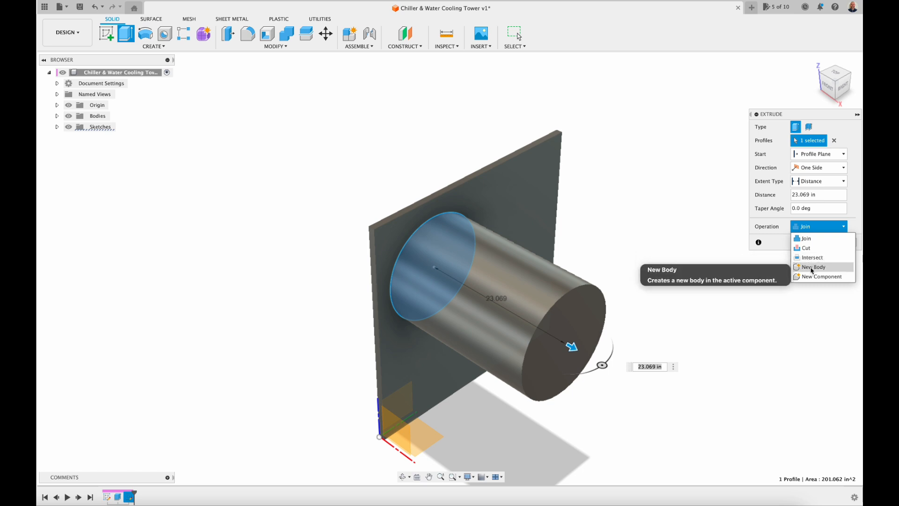
left_click(812, 268)
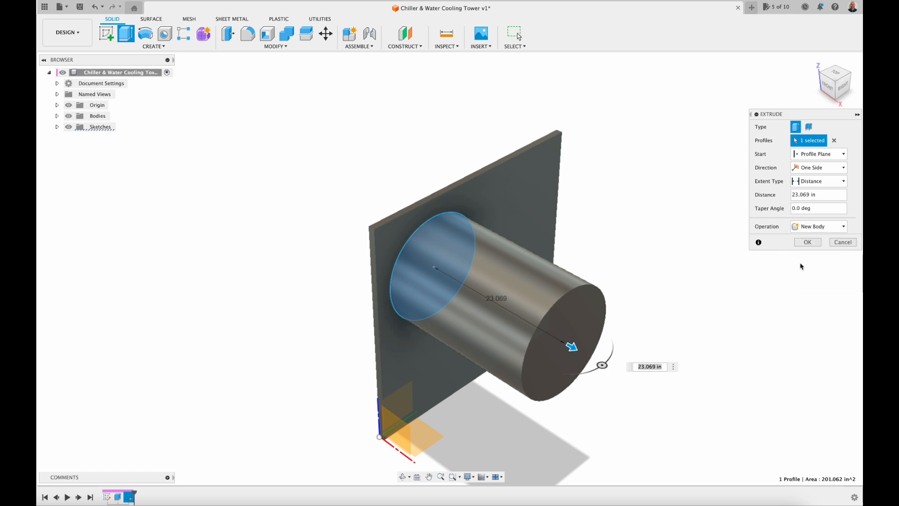
Step: Set the cylinder's extrusion distance to 60 in and complete the extrusion
left_click(826, 196)
type("48")
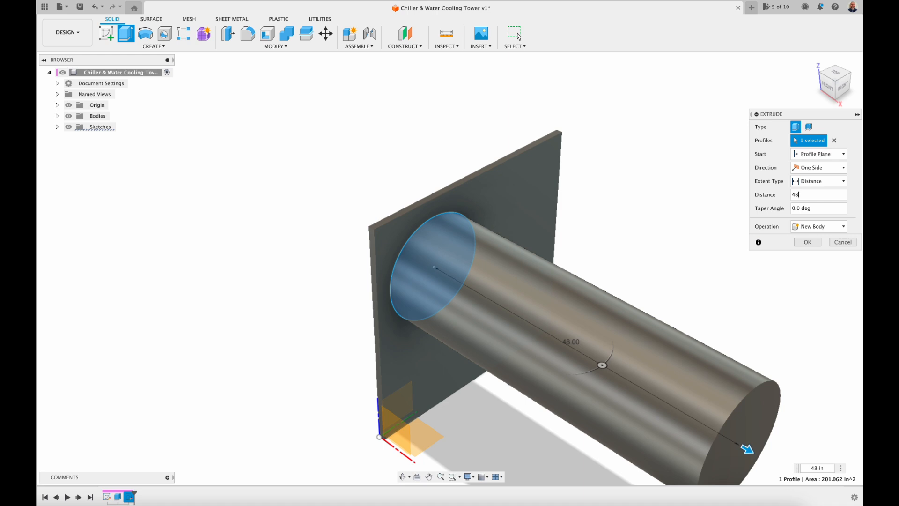
key("BackSpace")
key("BackSpace")
type("60")
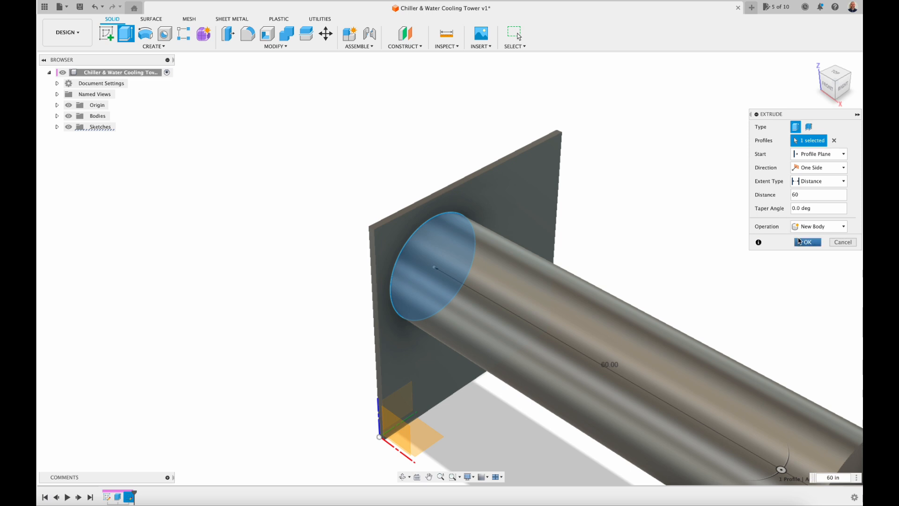
left_click(804, 242)
scroll(733, 234, "down", 2)
scroll(734, 234, "down", 1)
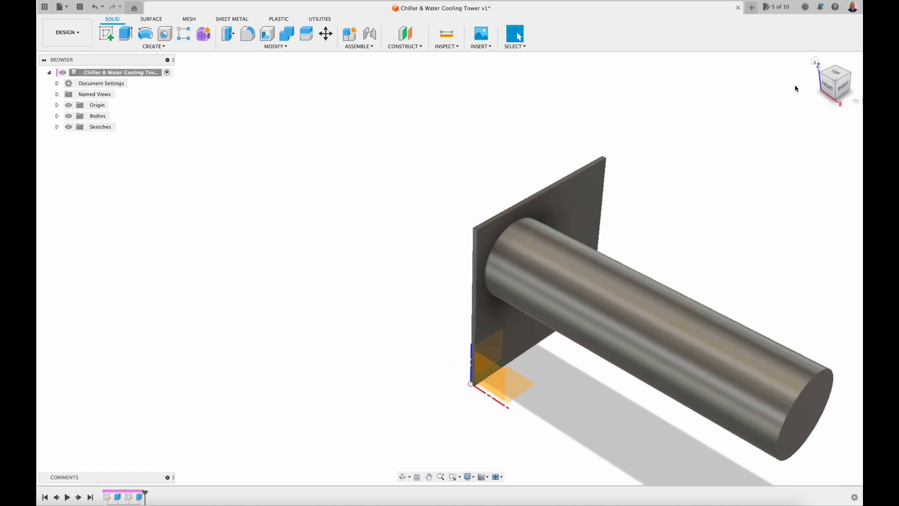
left_click(816, 63)
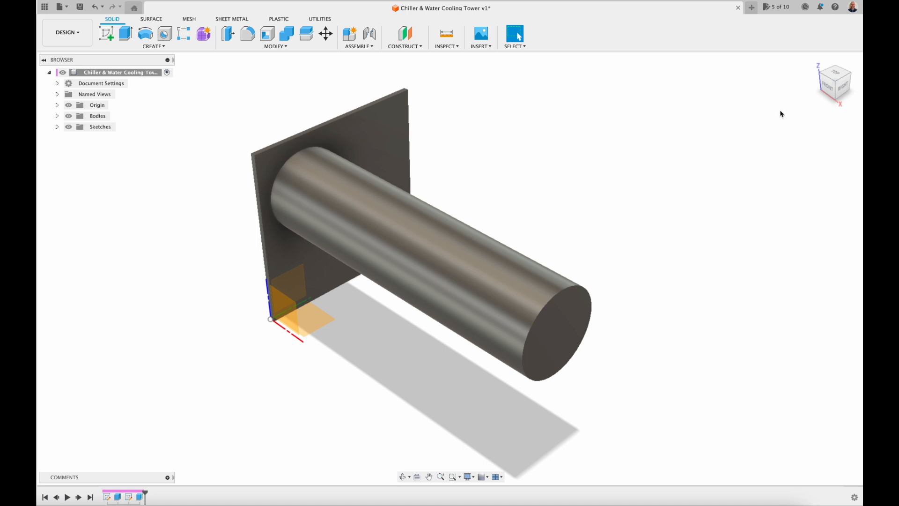
mouse_move(450, 268)
middle_mouse_down("shift")
mouse_move(496, 276)
mouse_move(394, 261)
mouse_move(526, 248)
middle_mouse_up("shift")
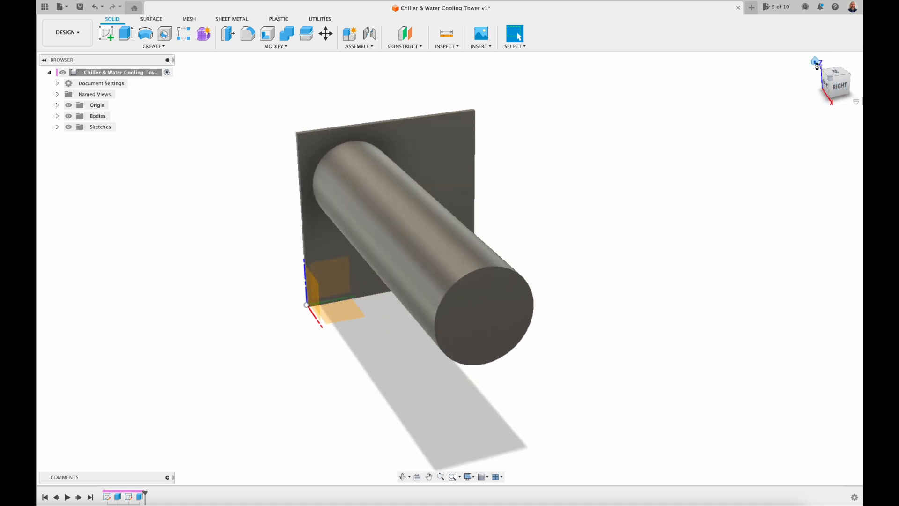
left_click(816, 63)
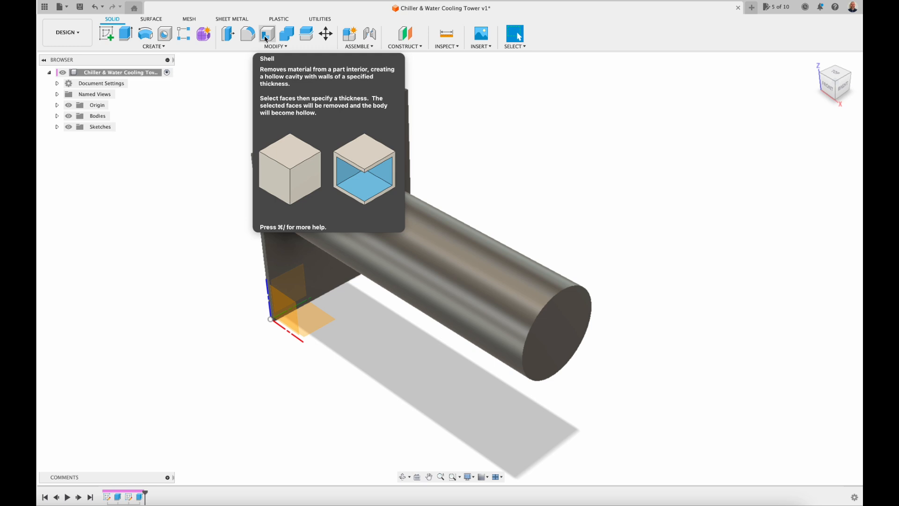
Step: Shell the cylinder with its free end face removed, using an inside thickness of 0.50 in
left_click(265, 38)
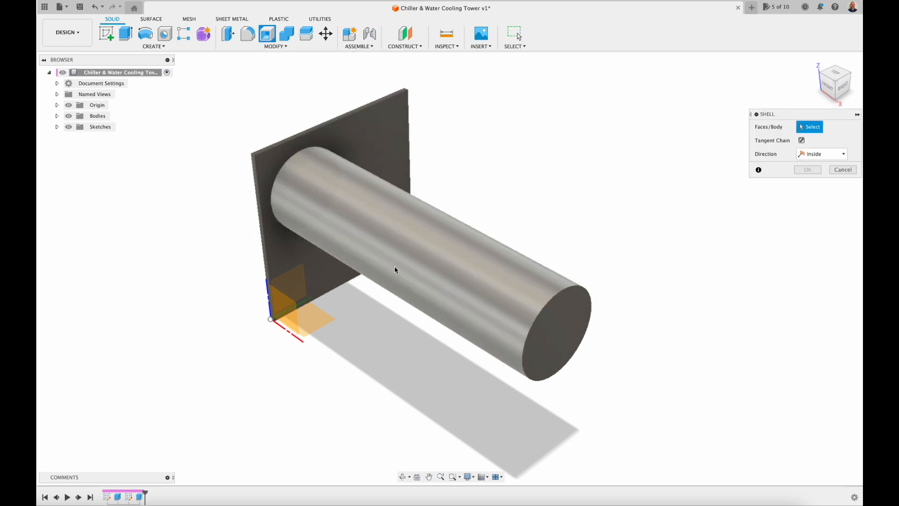
left_click(559, 349)
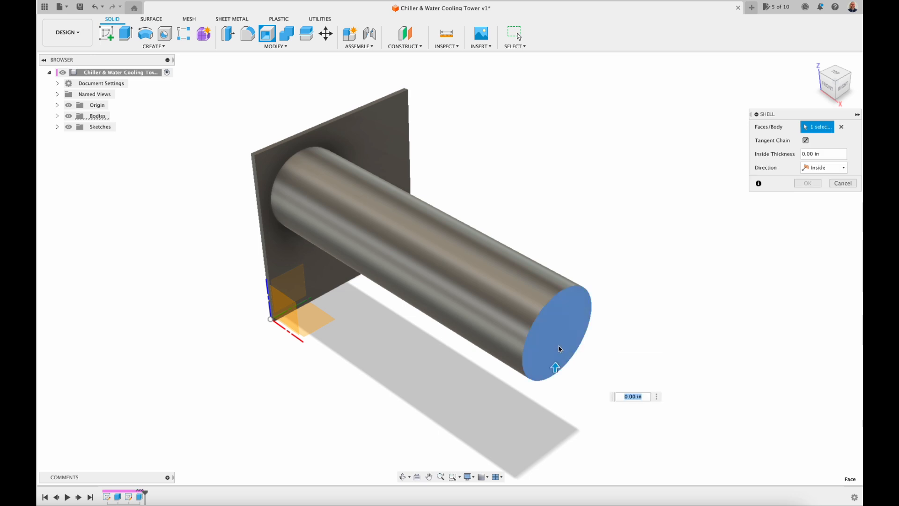
mouse_move(557, 368)
left_mouse_down()
mouse_move(558, 334)
mouse_move(558, 361)
left_mouse_up()
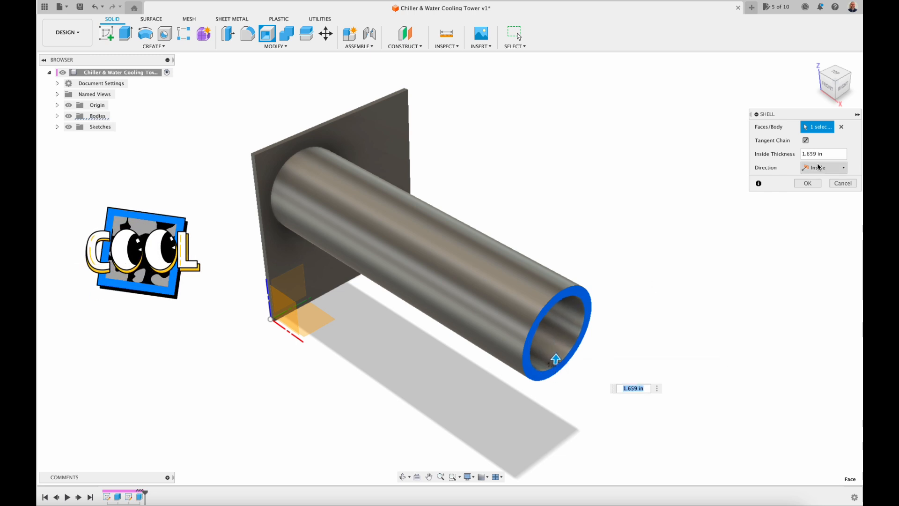
left_click_drag(825, 154, 792, 156)
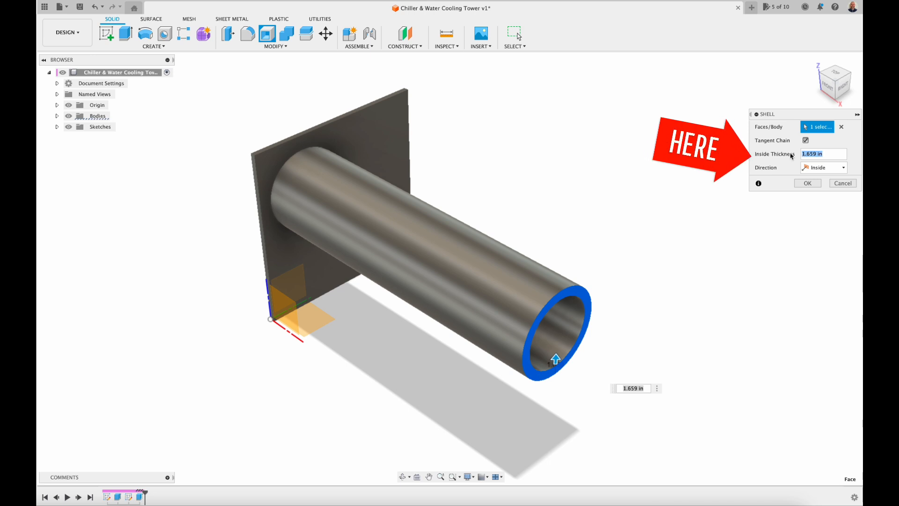
type(".50")
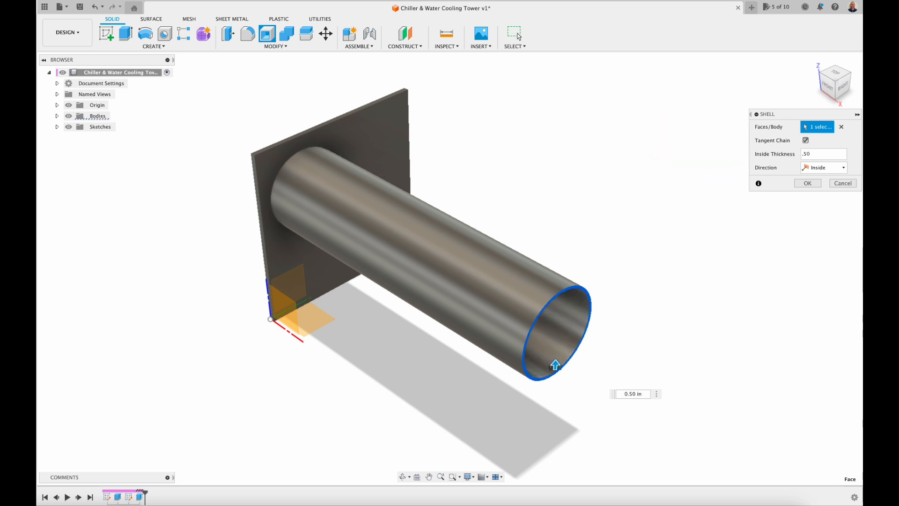
left_click(804, 187)
left_click(807, 183)
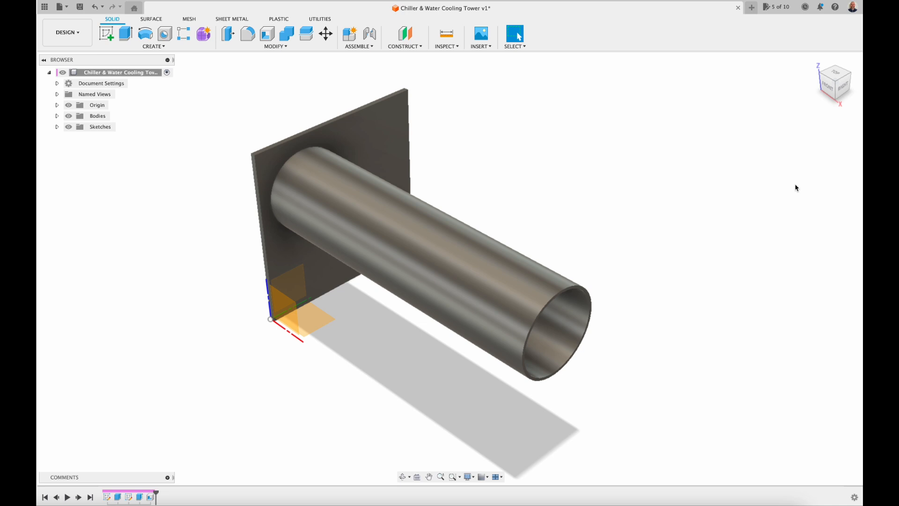
Step: Switch to the Render workspace and open the Appearance settings
left_click(842, 90)
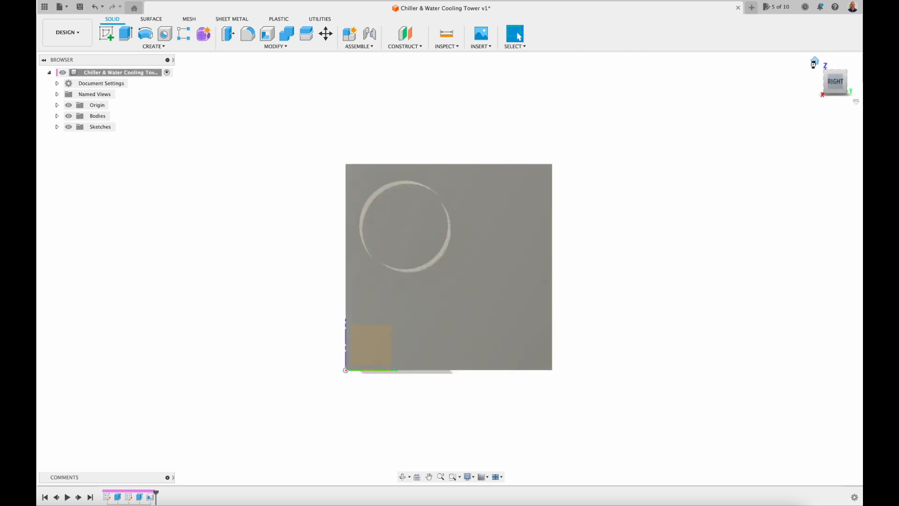
left_click(815, 64)
left_click(64, 40)
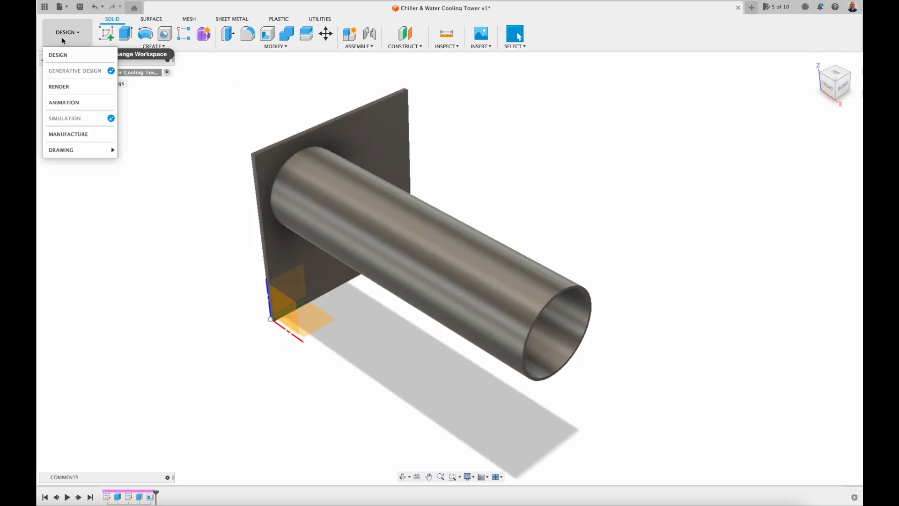
left_click(59, 87)
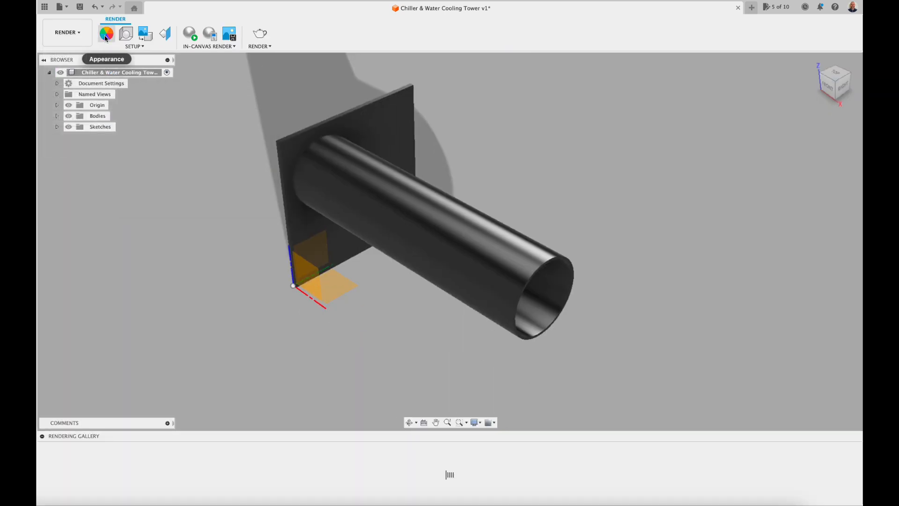
left_click(107, 35)
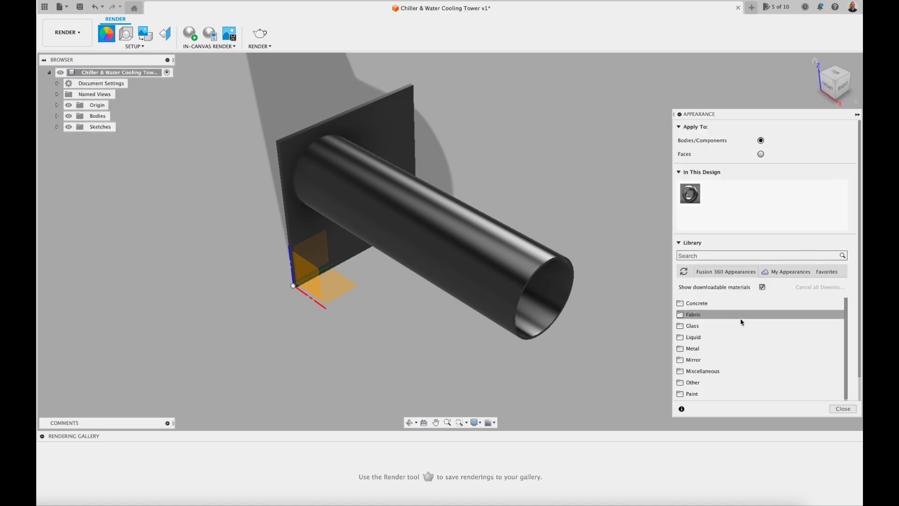
Step: Apply the Paint - Enamel Glossy (Blue) appearance from the glossy paints to the hollow cylinder
scroll(703, 349, "down", 2)
scroll(710, 361, "down", 1)
scroll(717, 372, "up", 3)
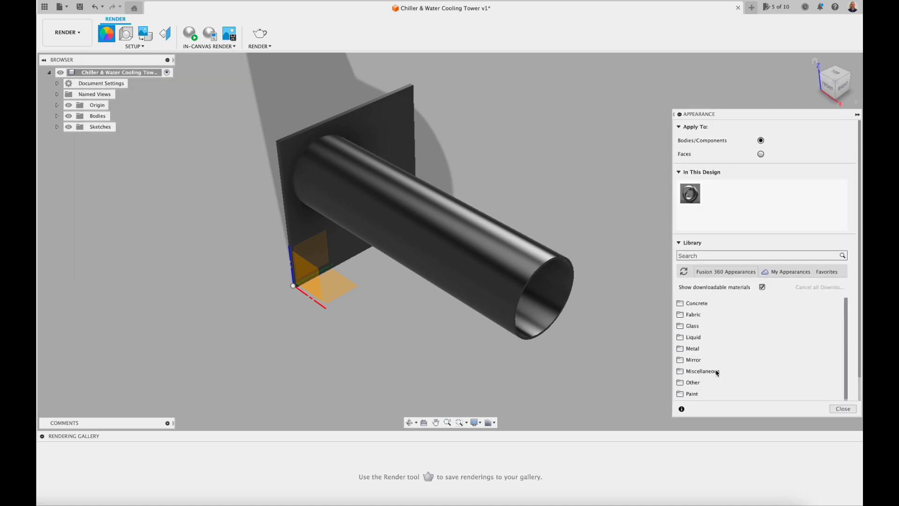
scroll(695, 375, "down", 3)
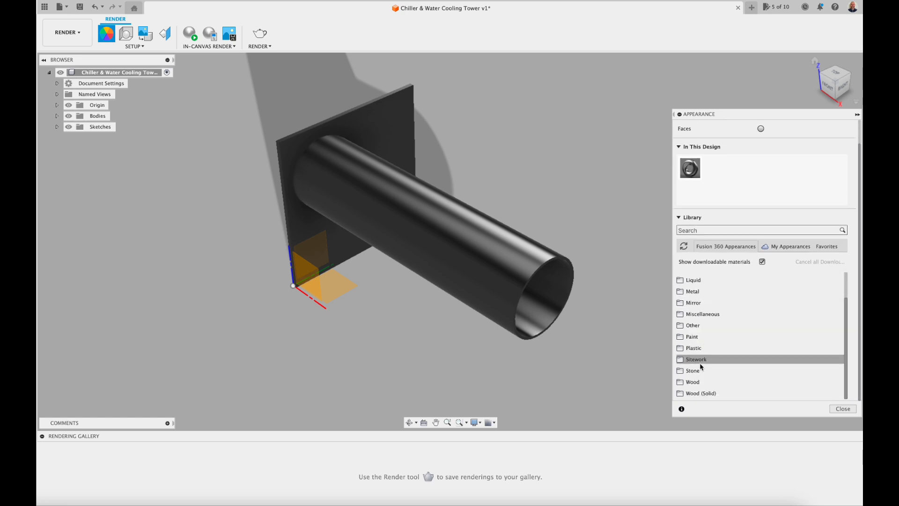
left_click(692, 338)
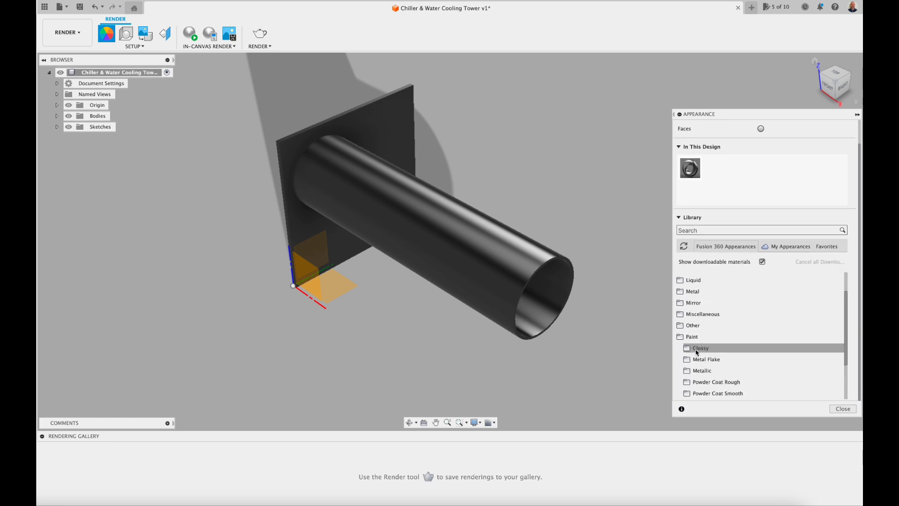
left_click(697, 349)
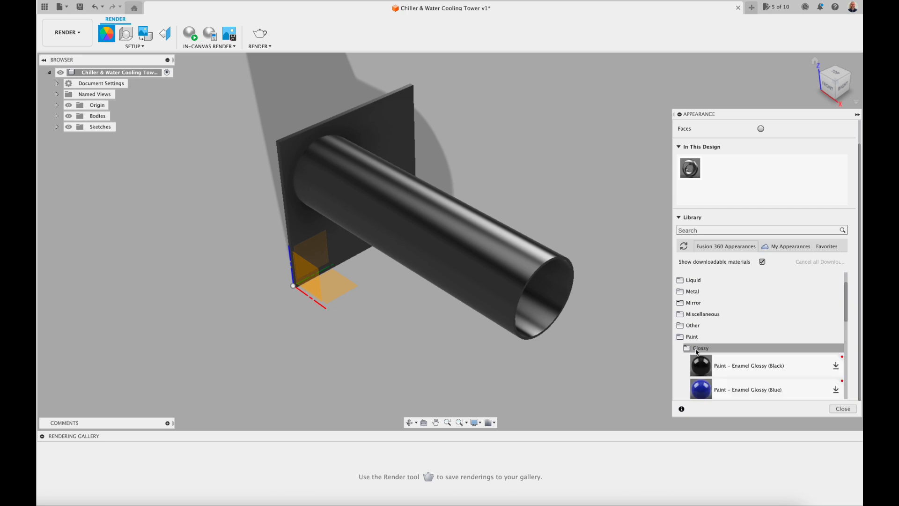
scroll(698, 351, "down", 3)
left_click_drag(722, 319, 513, 288)
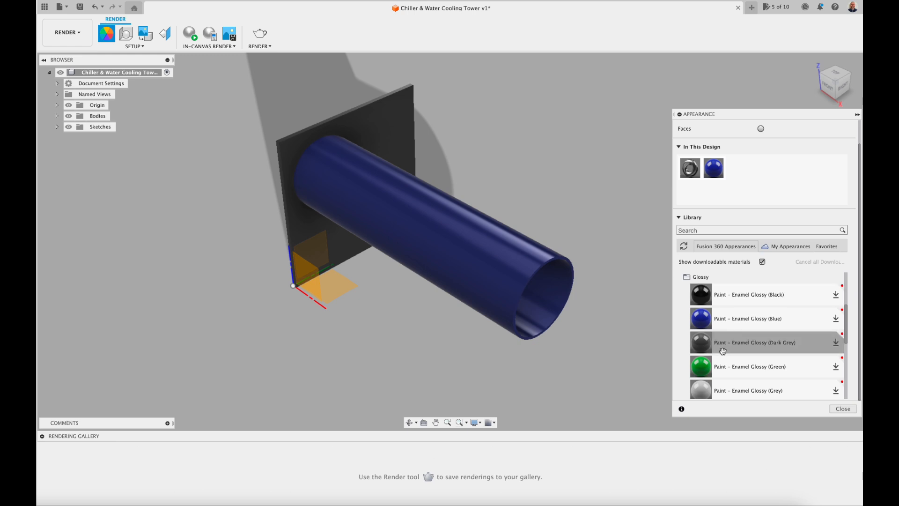
Step: Apply Paint - Enamel Glossy (Black) to the square plate and return to the Design workspace
left_click_drag(734, 299, 394, 126)
left_click(67, 32)
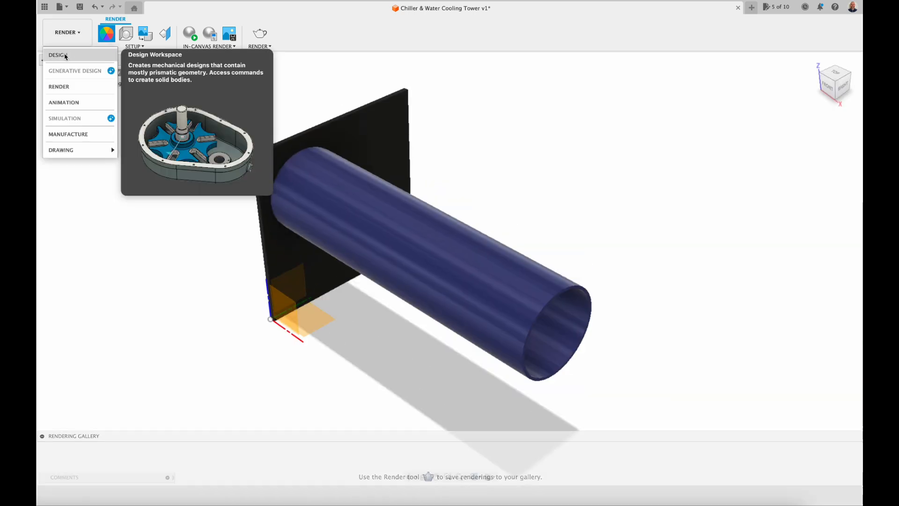
left_click(58, 55)
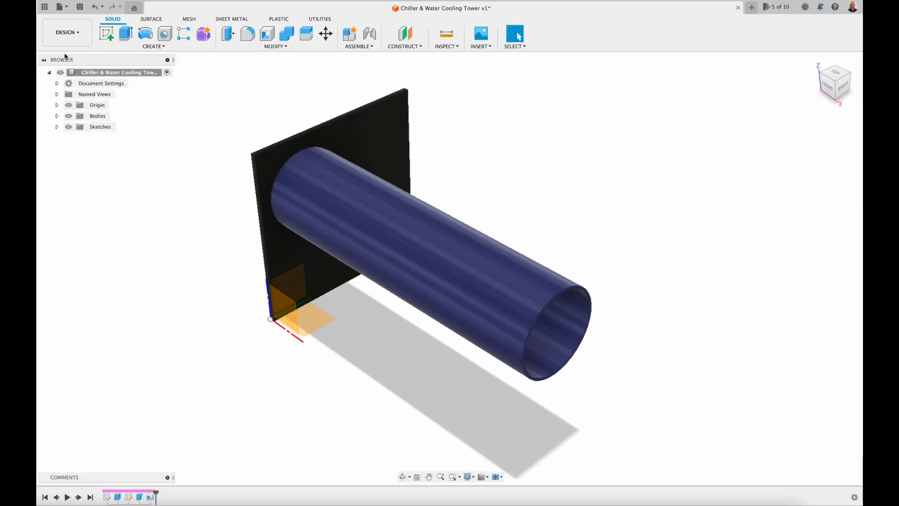
Step: Create a copy of the blue cylinder, moved about 15.33 in in X and -14.15 in in Y toward the plate's lower-right area
left_click(843, 88)
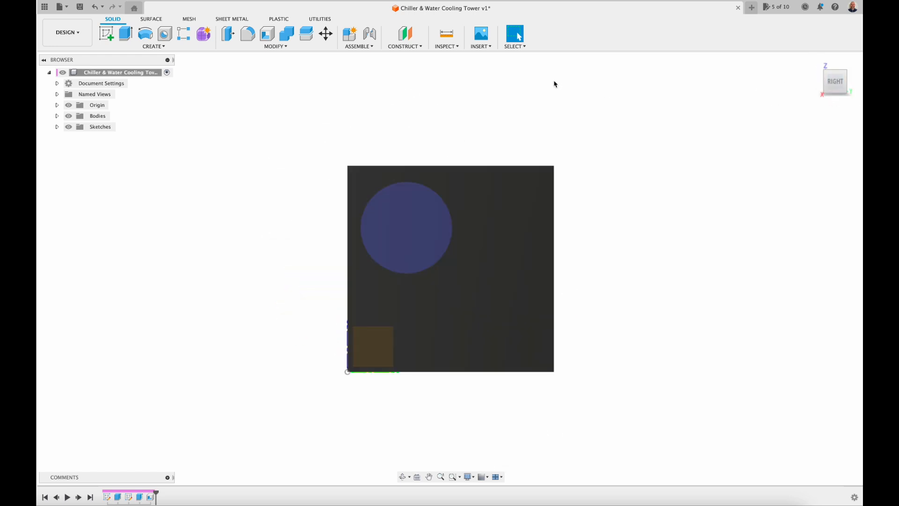
left_click(326, 34)
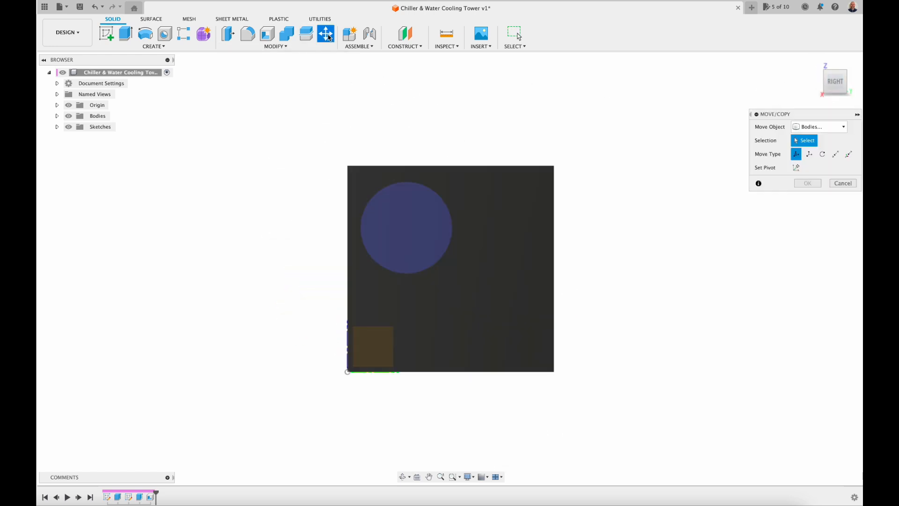
left_click(414, 236)
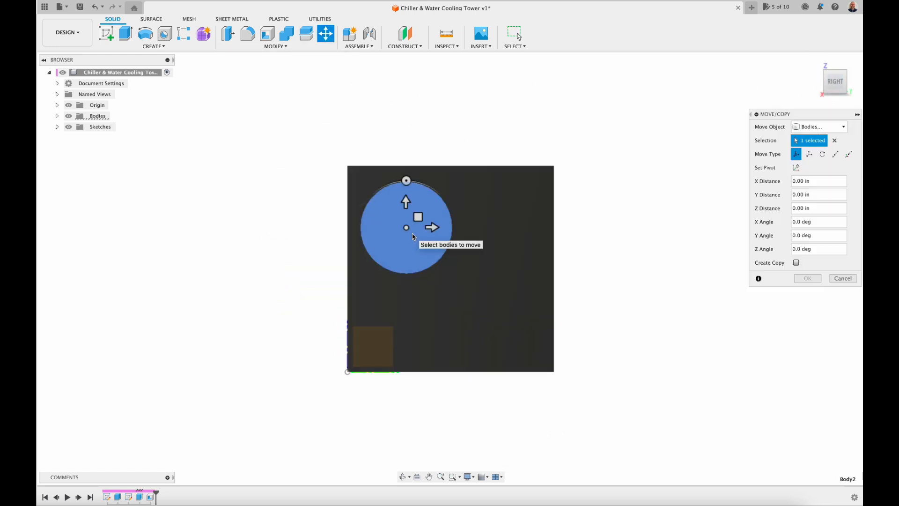
left_click(797, 263)
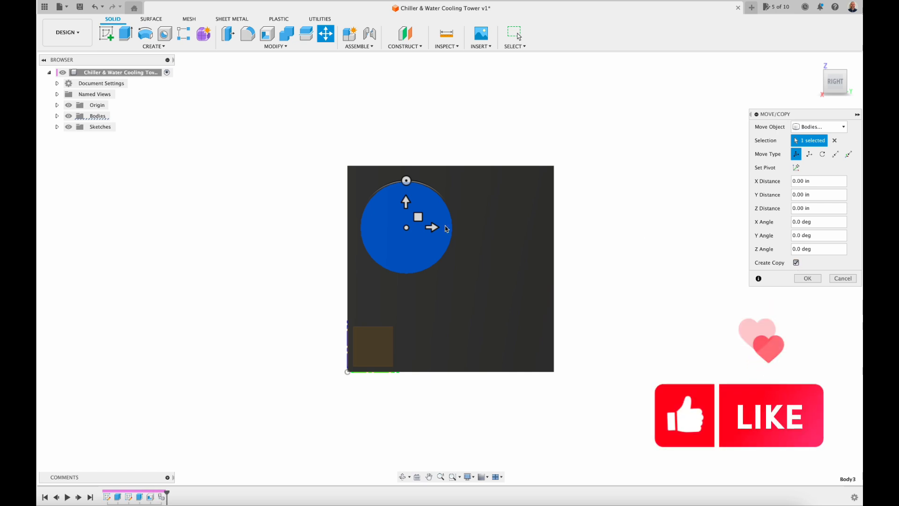
left_click_drag(418, 216, 507, 300)
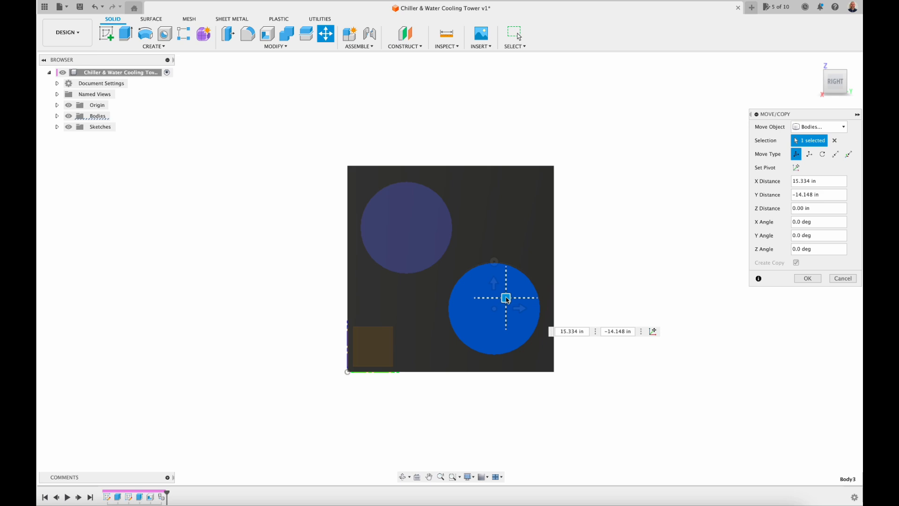
left_click(807, 278)
Step: Inspect the two cylinders from the side and undo the copy and its move
left_click(815, 61)
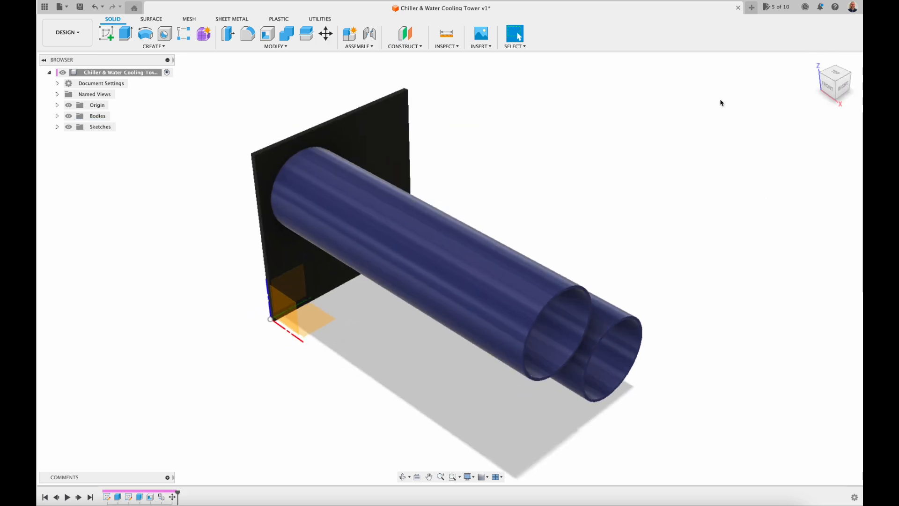
mouse_move(841, 88)
left_mouse_down()
mouse_move(796, 78)
mouse_move(849, 57)
mouse_move(841, 81)
left_mouse_up()
left_click(816, 61)
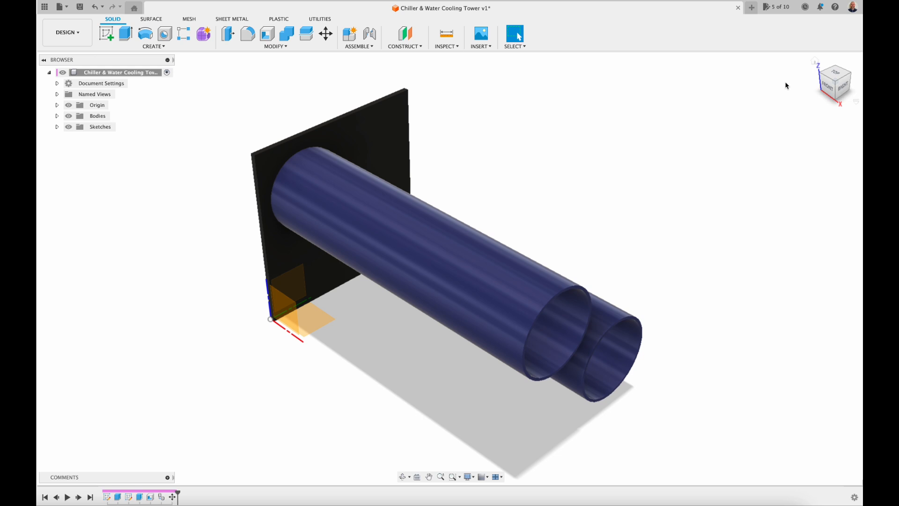
left_click(844, 89)
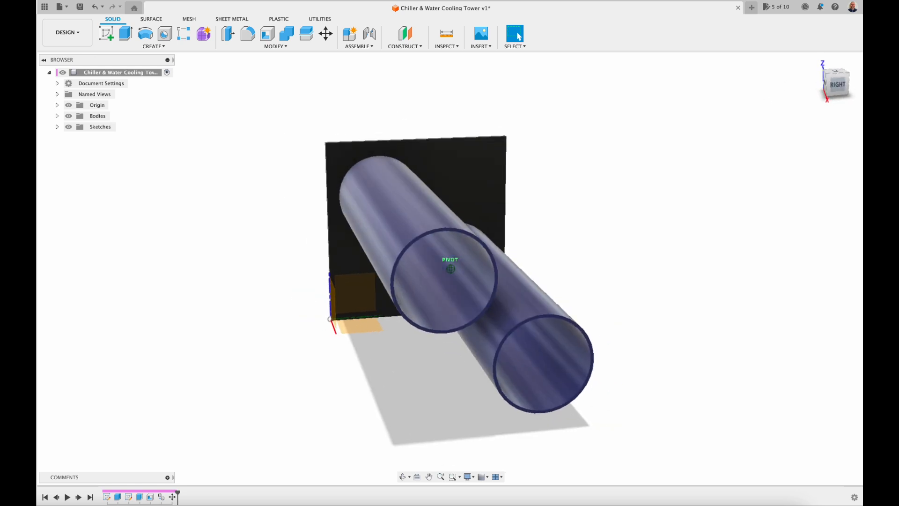
left_click(96, 9)
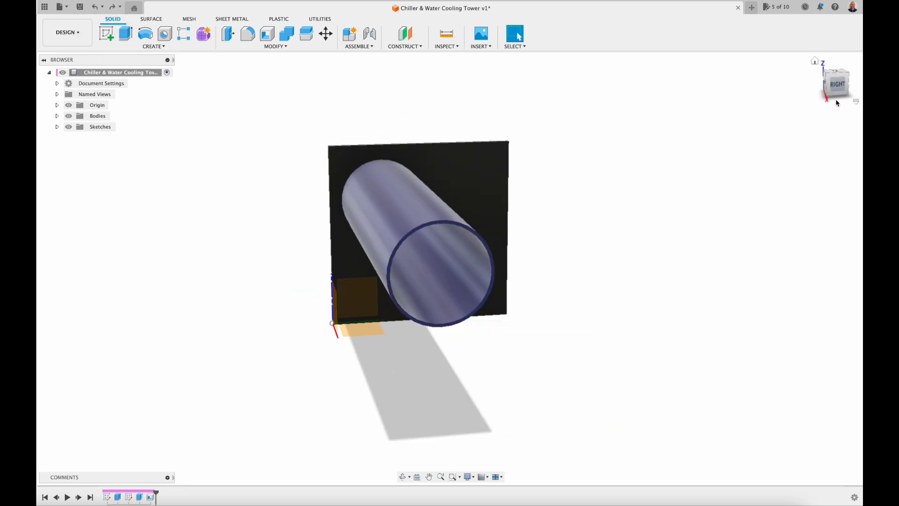
Step: Start a new sketch on the circular end face inside the hollow blue cylinder
left_click(106, 34)
left_click(454, 264)
left_click(429, 476)
mouse_move(401, 136)
left_mouse_down()
mouse_move(345, 287)
mouse_move(302, 355)
left_mouse_up()
scroll(290, 315, "up", 5)
left_click_drag(291, 315, 214, 318)
key("Escape")
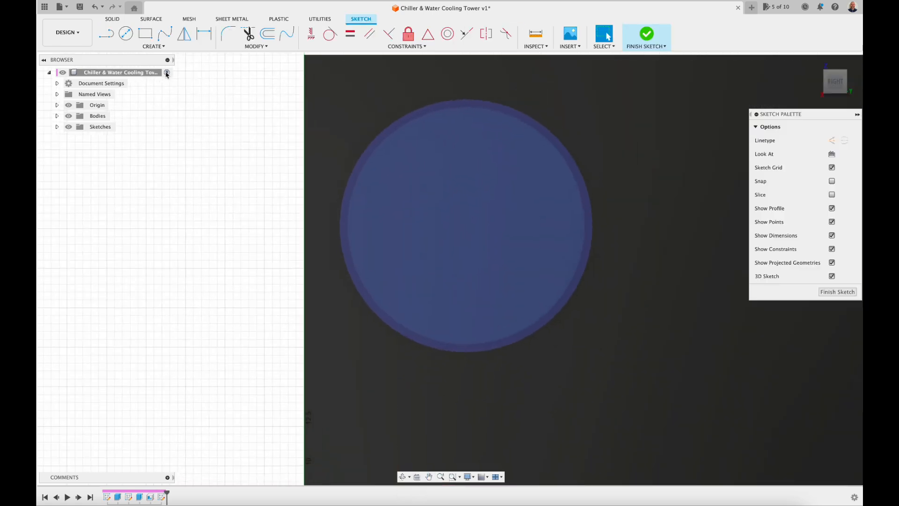
Step: Draw a 1.25 in diameter circle at the center of the cylinder's inner end face
left_click(127, 35)
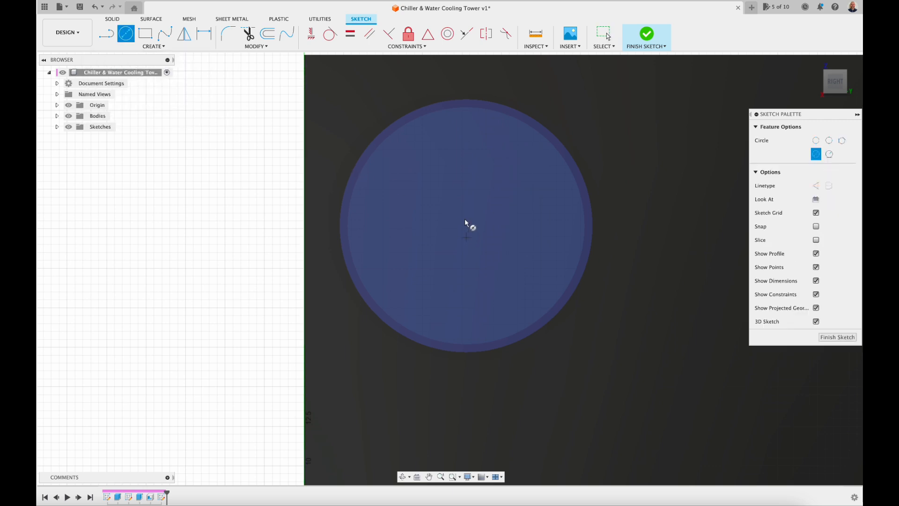
left_click(466, 225)
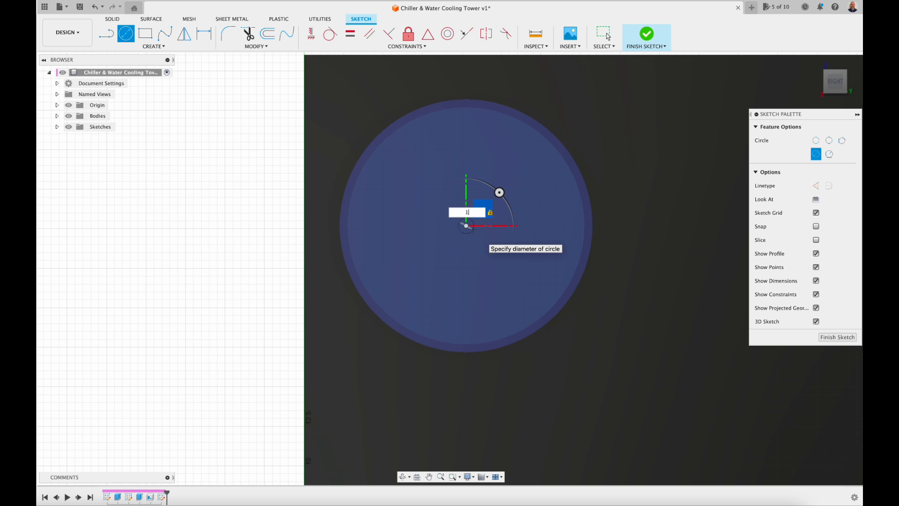
type("1.25")
key("Return")
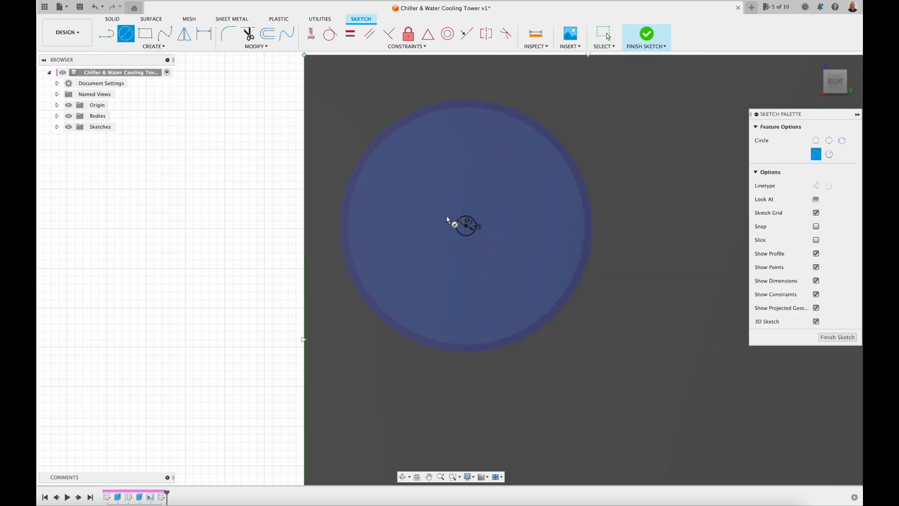
Step: Draw a 0.875 in diameter circle concentric with the 1.25 in circle, and select the smaller circle
scroll(469, 227, "up", 3)
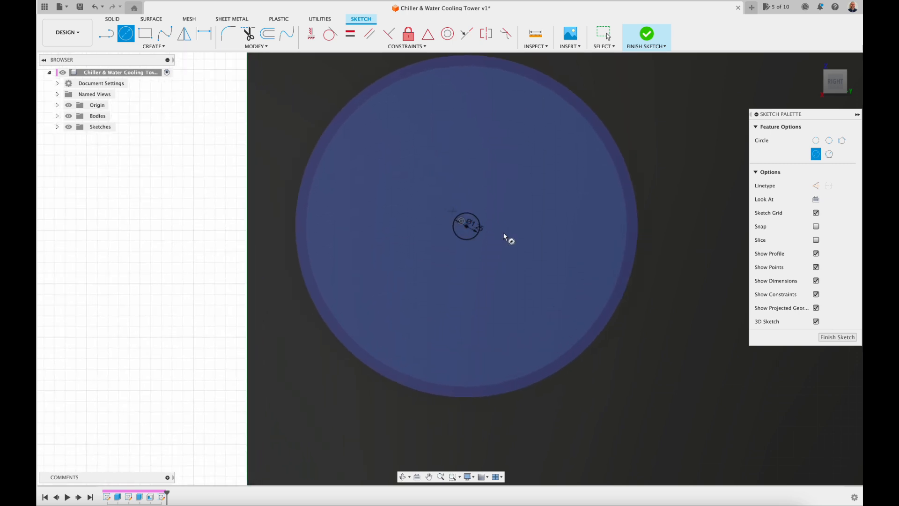
scroll(542, 229, "up", 2)
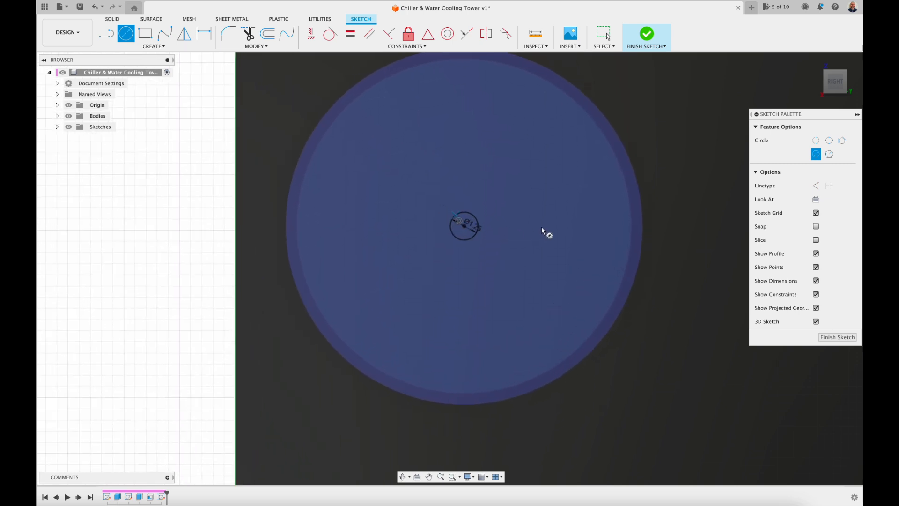
left_click(461, 226)
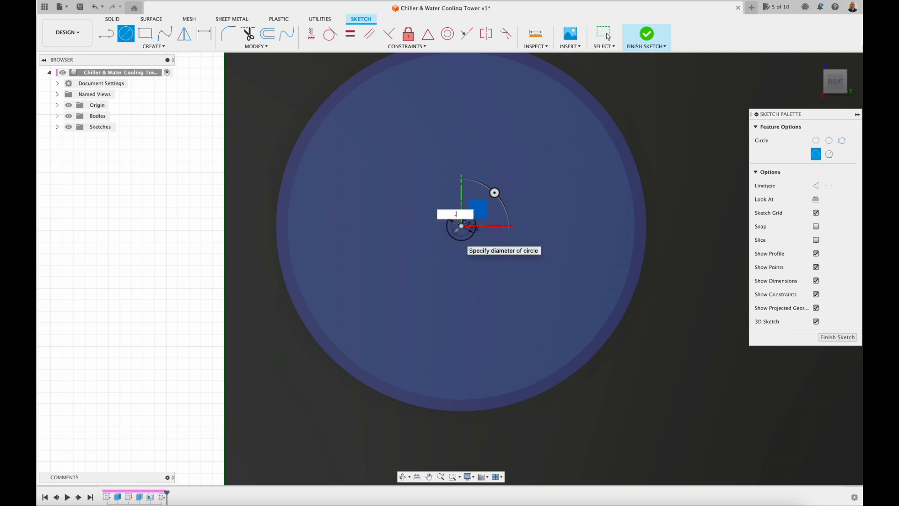
type(".875")
key("Return")
key("Escape")
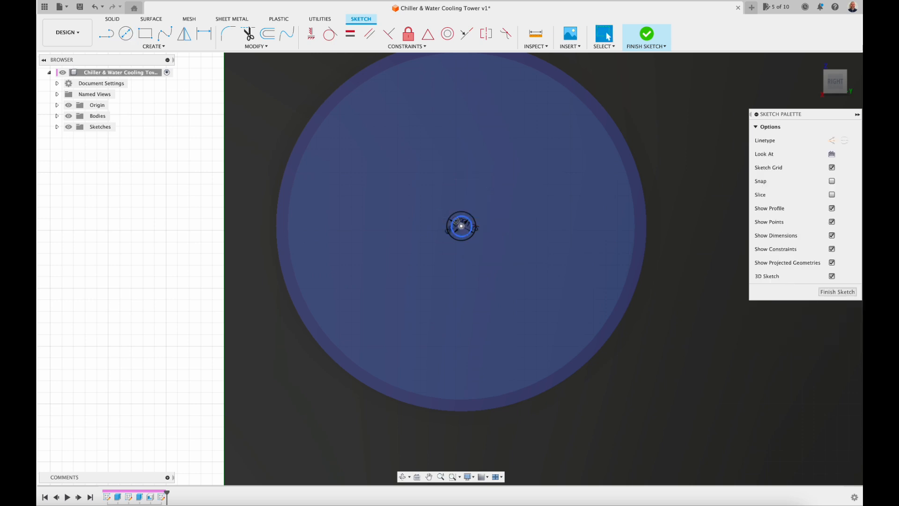
left_click(473, 241)
scroll(465, 233, "up", 5)
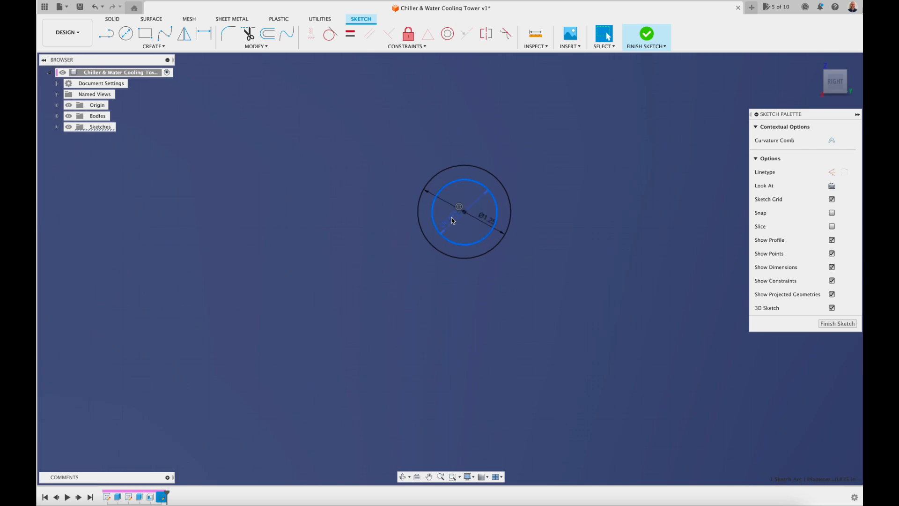
Step: Set the inner circle's diameter to 1 in and finish the sketch
double_click(452, 216)
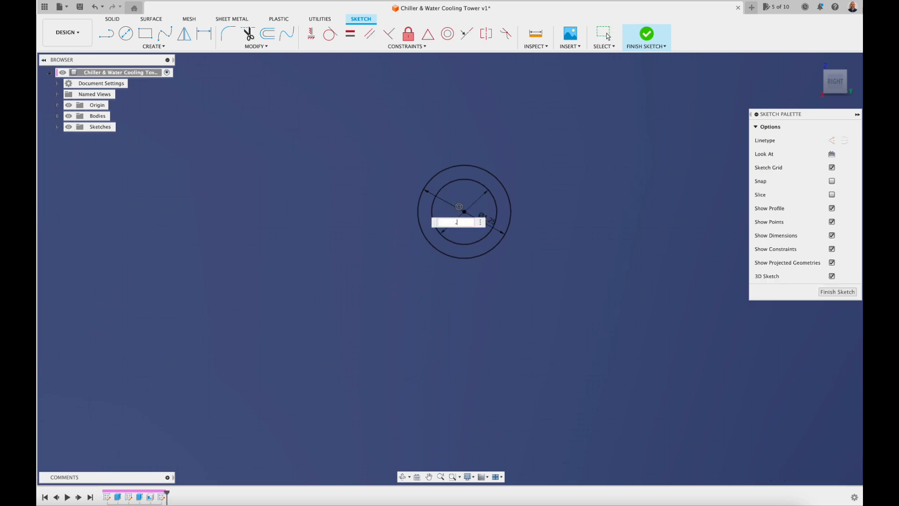
key("Return")
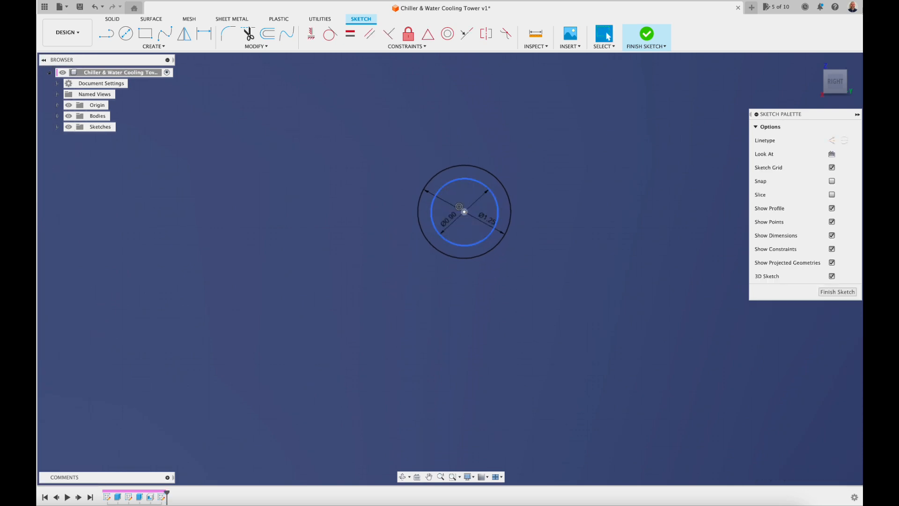
double_click(451, 221)
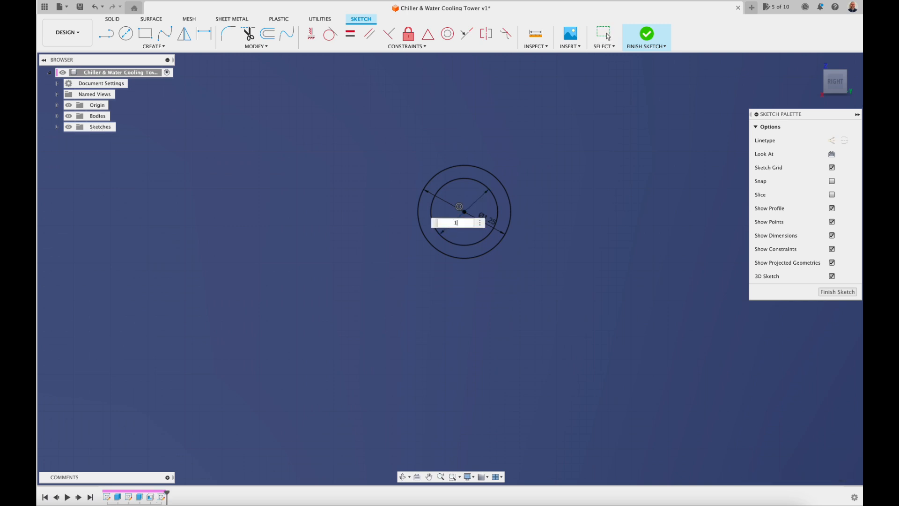
key("Return")
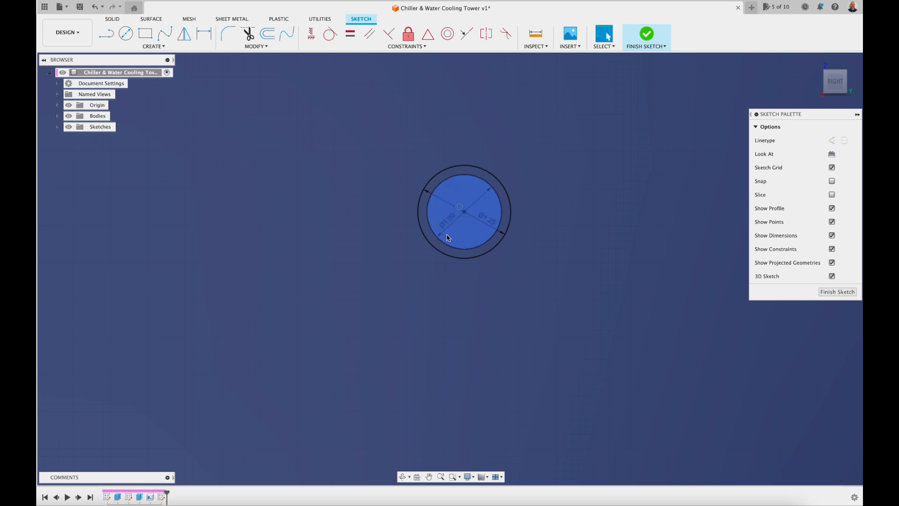
left_click(839, 292)
scroll(634, 159, "down", 5)
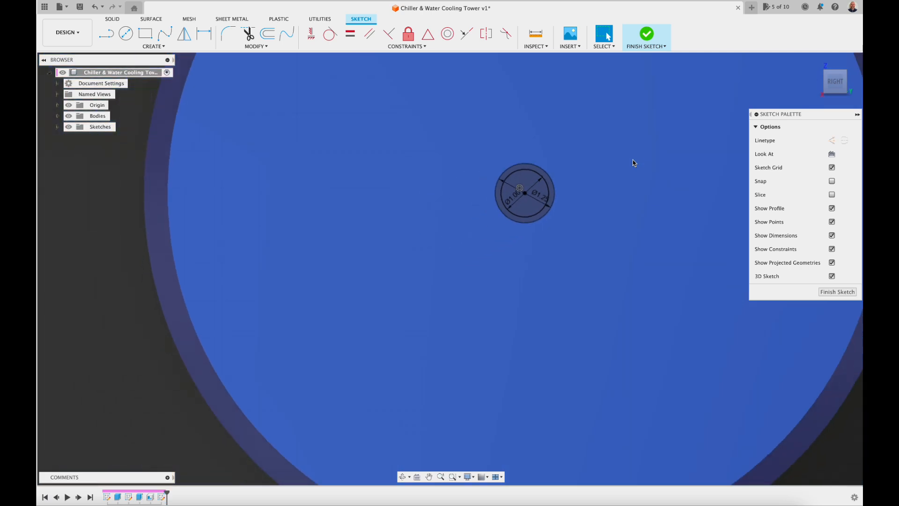
Step: Set up a Pattern on Path of the central tube body along the middle dashed circle, about 11.537 in long
left_click(150, 46)
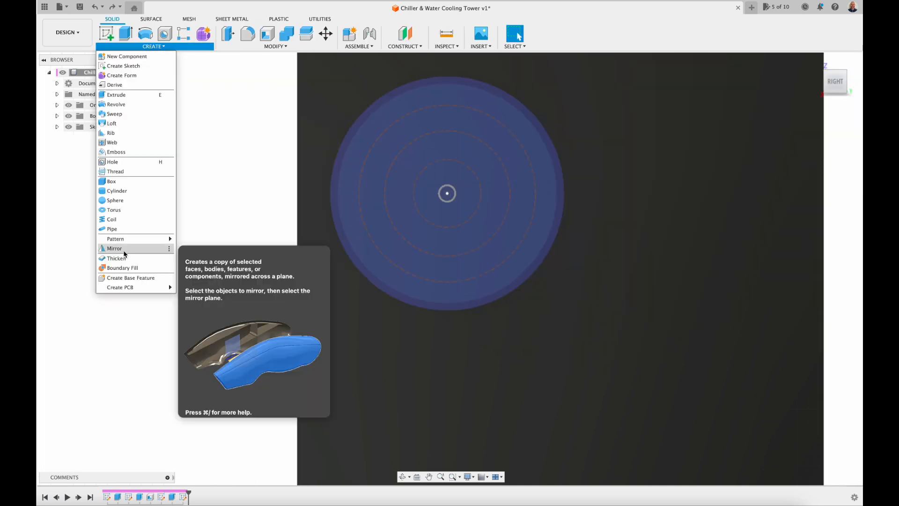
mouse_move(122, 239)
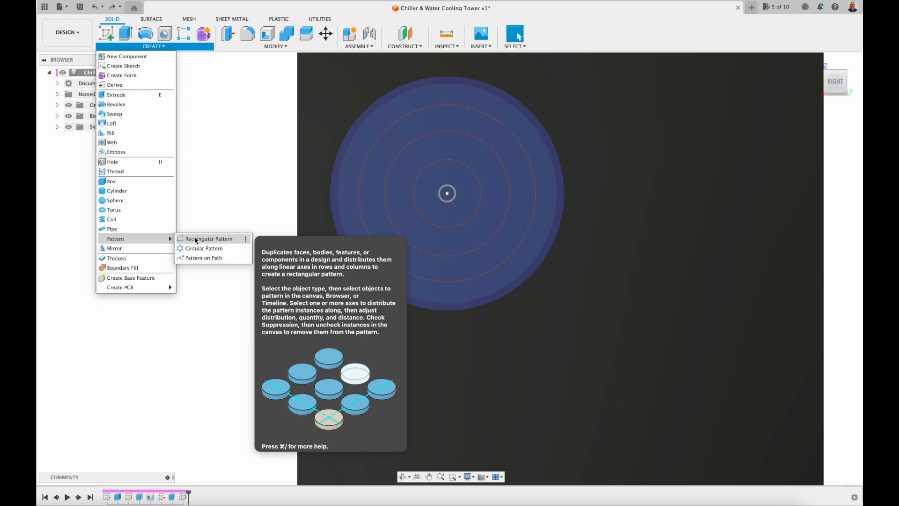
left_click(196, 240)
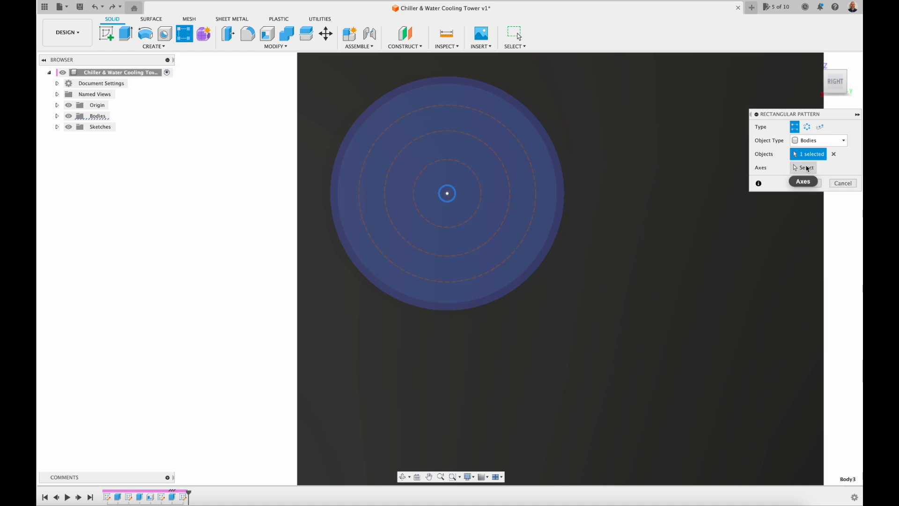
left_click(807, 168)
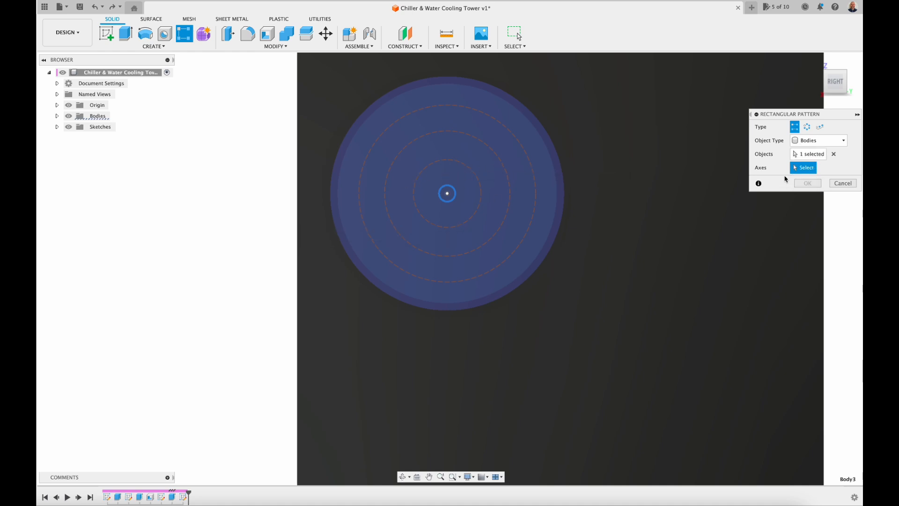
left_click(819, 127)
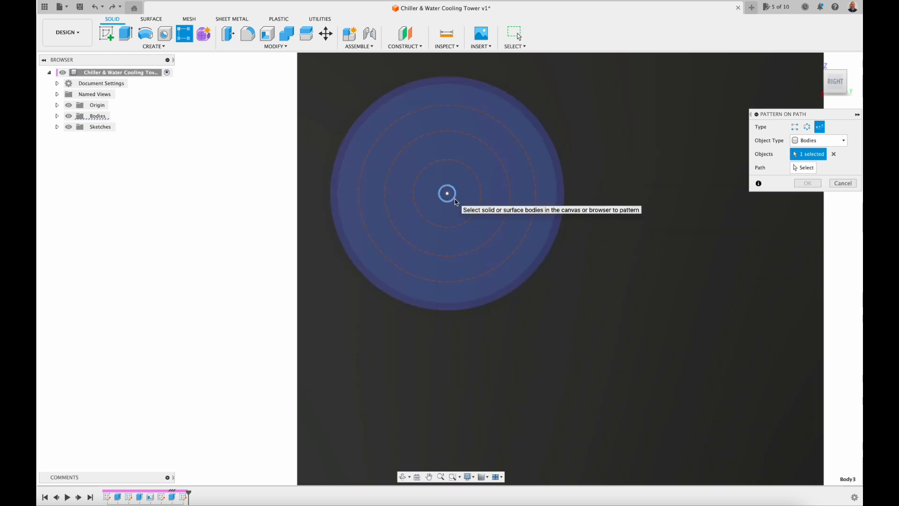
left_click(804, 167)
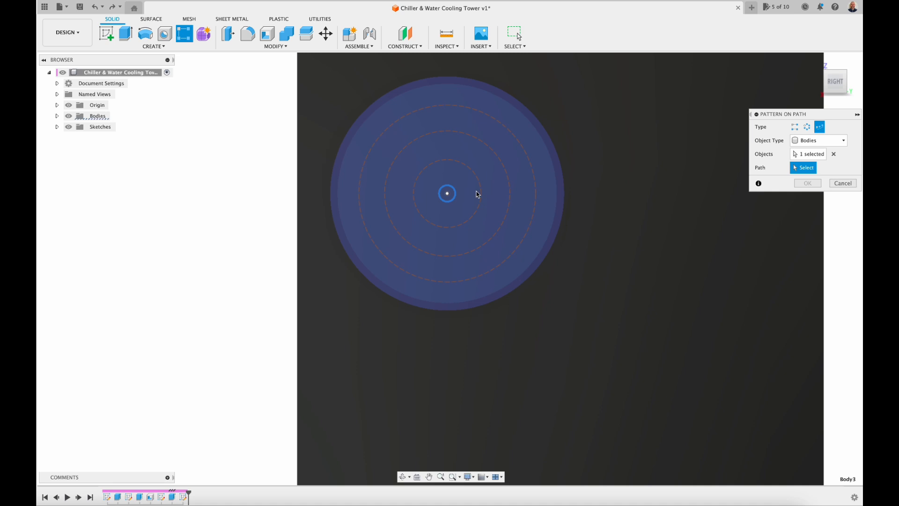
left_click(509, 194)
left_click_drag(416, 144, 385, 155)
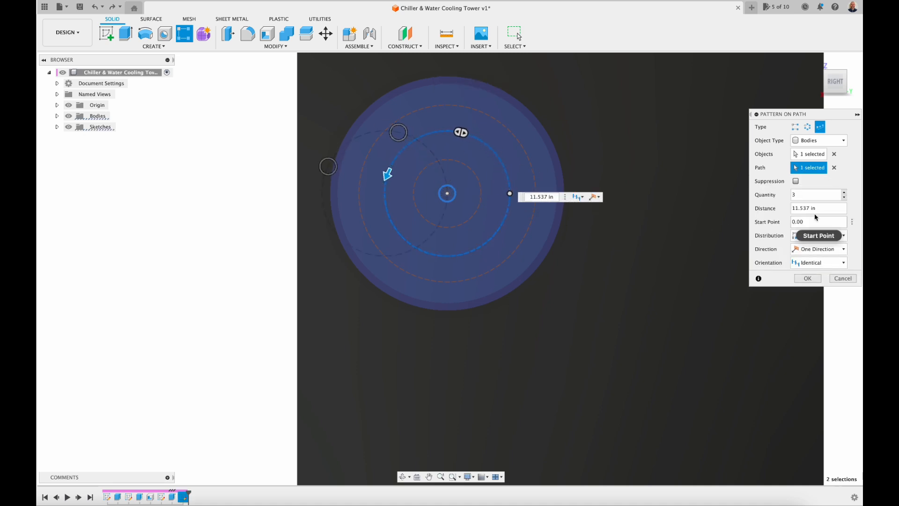
Step: Set the path pattern's quantity to 10 and its direction to Symmetric
left_click(845, 192)
left_click(845, 192)
left_click(845, 192)
left_click(845, 192)
left_click(845, 193)
left_click(845, 192)
left_click(845, 192)
left_click(825, 249)
left_click(810, 268)
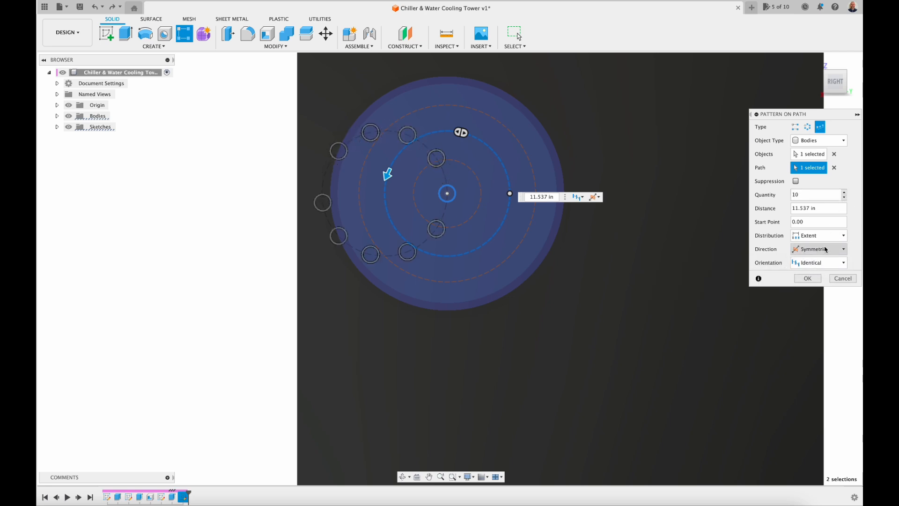
Step: Try the Path Direction orientation for the tube pattern and return it to Identical
left_click(841, 263)
left_click(819, 284)
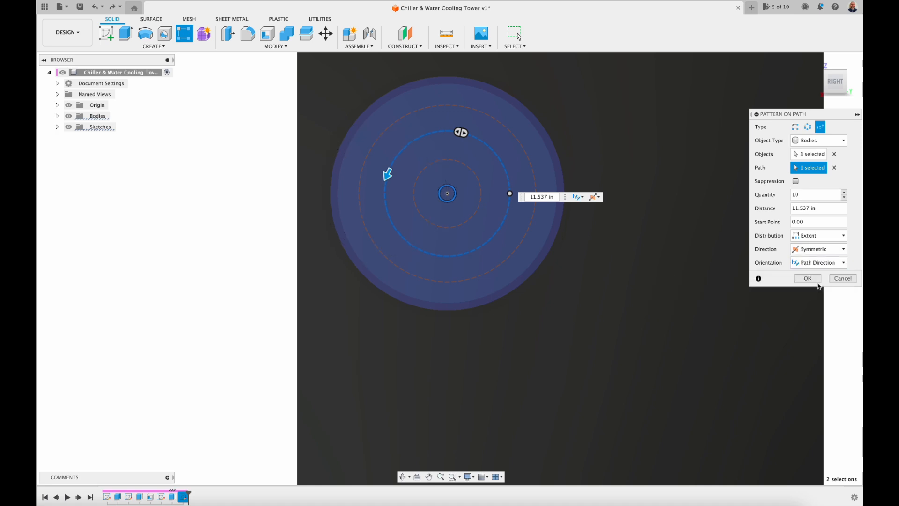
left_click(822, 263)
left_click(822, 279)
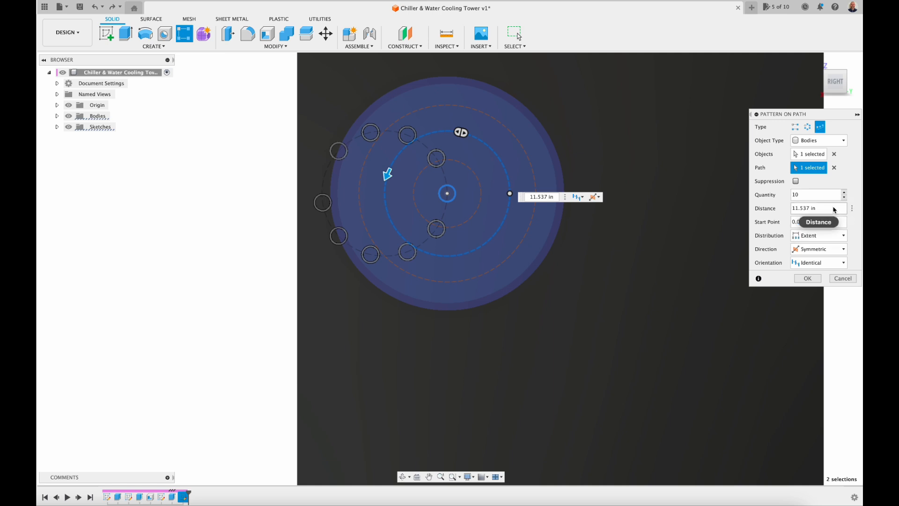
Step: Change the pattern's distribution to Spacing and raise the quantity to 12
left_click(821, 236)
left_click(818, 256)
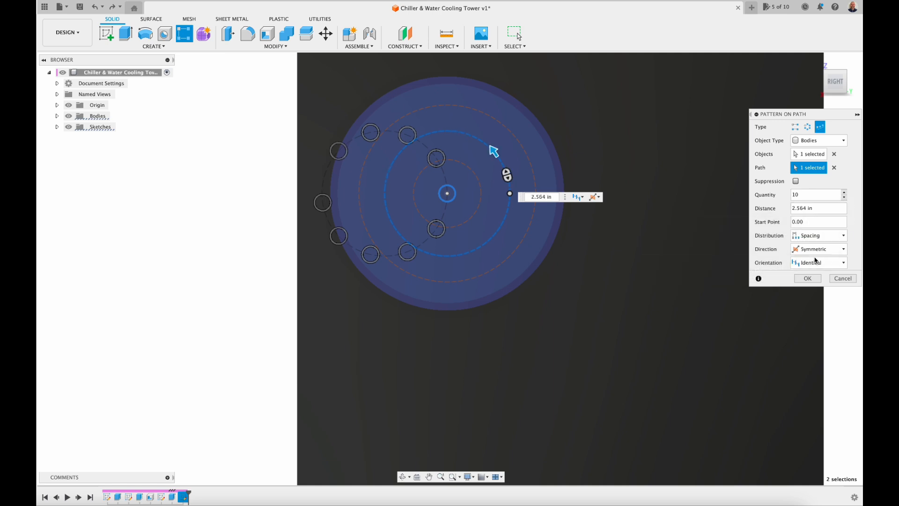
left_click(843, 237)
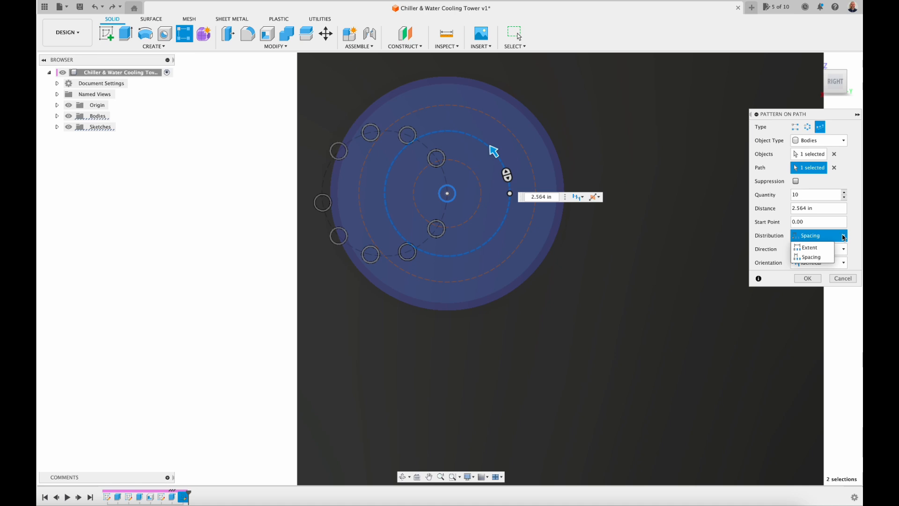
left_click(813, 256)
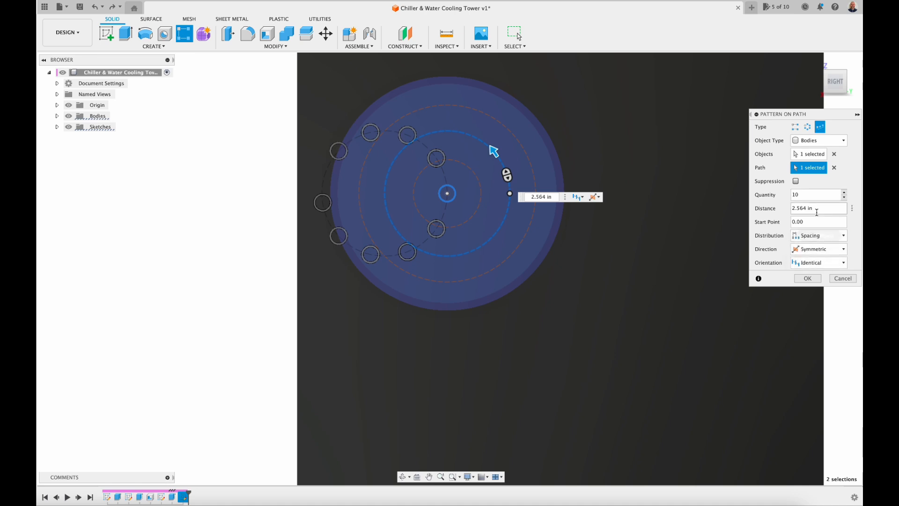
left_click(844, 192)
left_click(844, 192)
Step: Adjust the spacing between tubes to 2.25 in and complete the path pattern
left_click(807, 207)
type("1")
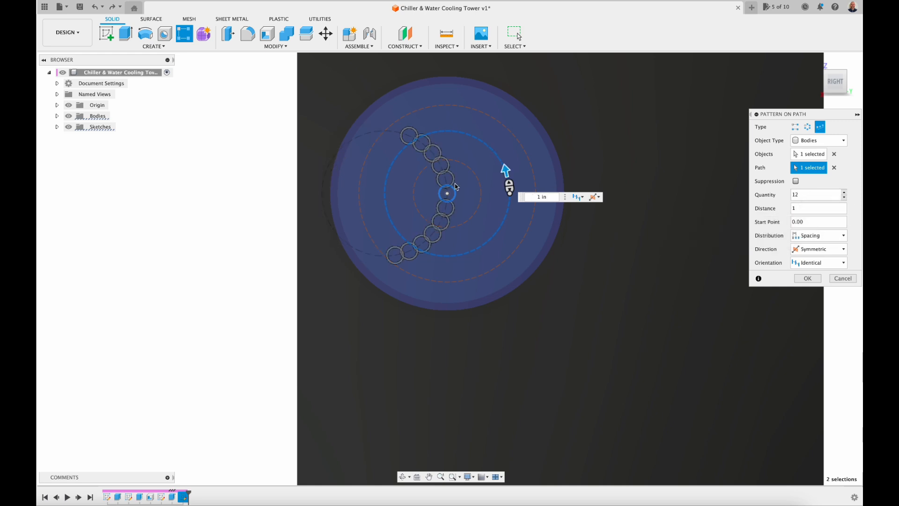
left_click_drag(506, 171, 490, 159)
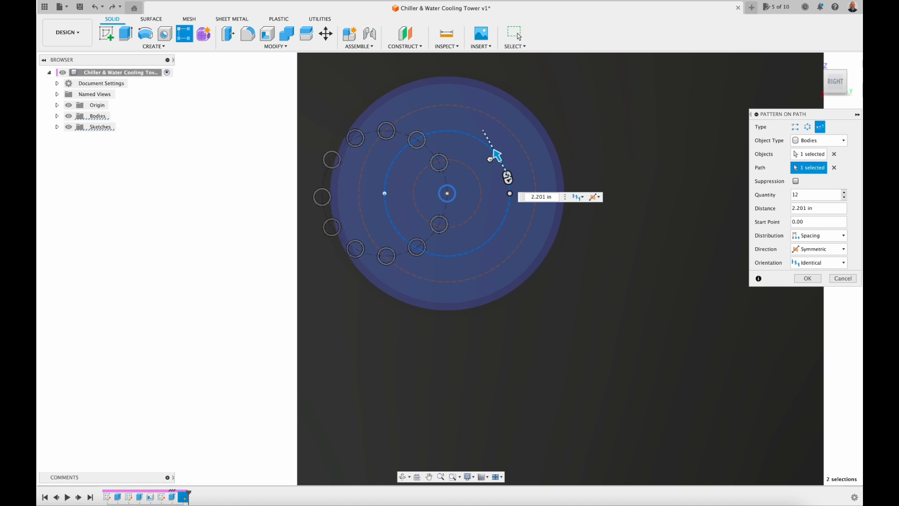
left_click_drag(490, 159, 490, 159)
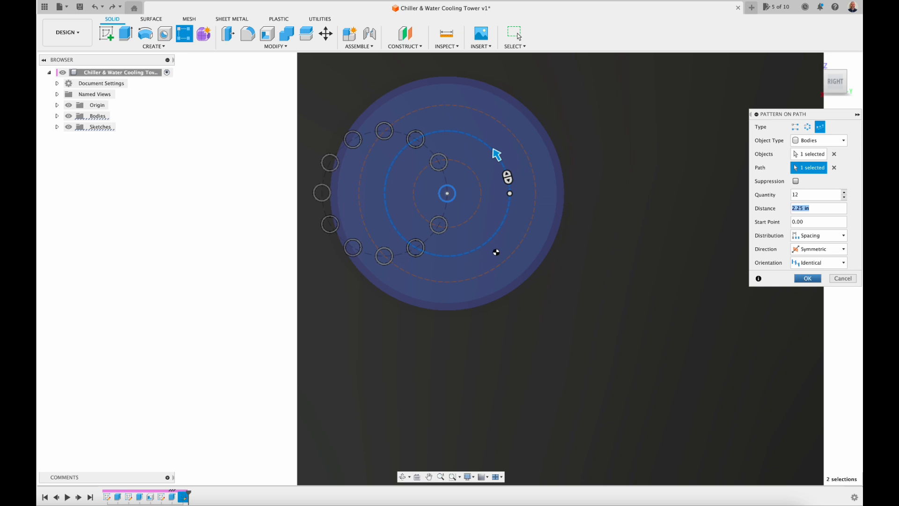
key("Return")
Step: Move all twelve tubes 4.273 in along X with zero Y offset, centering their ring on the middle dashed circle inside the barrel
left_click(323, 32)
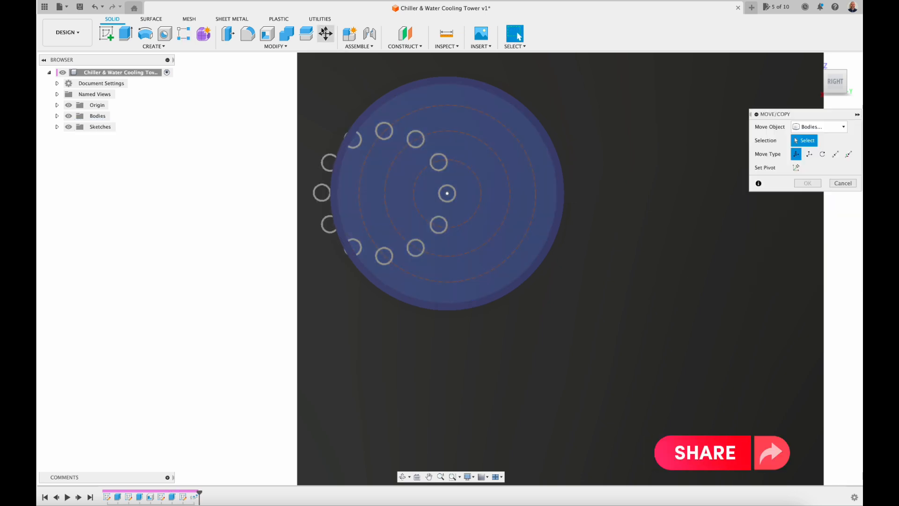
left_click(412, 138)
left_click(388, 135)
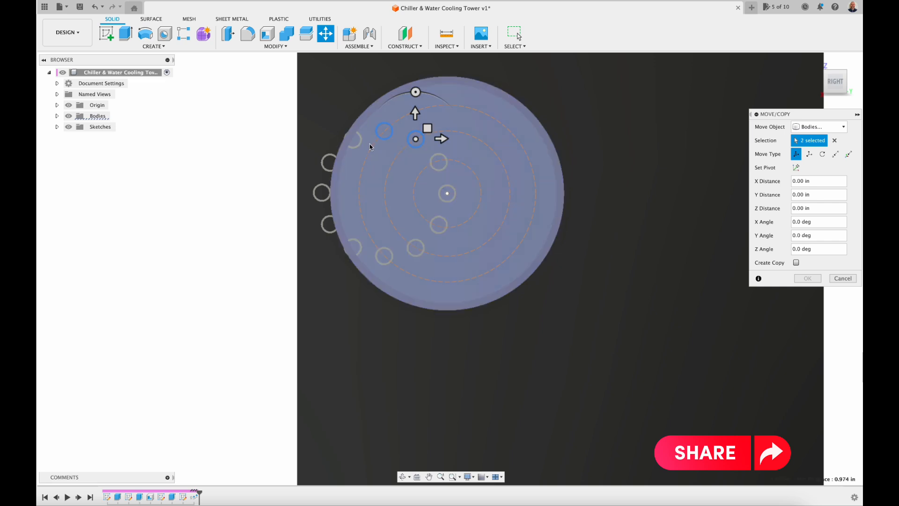
left_click(359, 143)
left_click(324, 169)
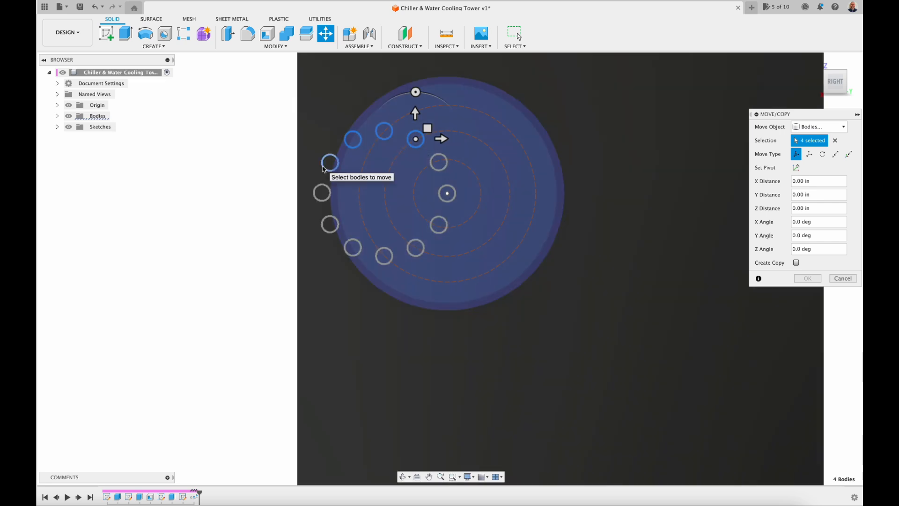
left_click(323, 194)
left_click(328, 226)
left_click(360, 249)
left_click(381, 261)
left_click(409, 252)
left_click(434, 228)
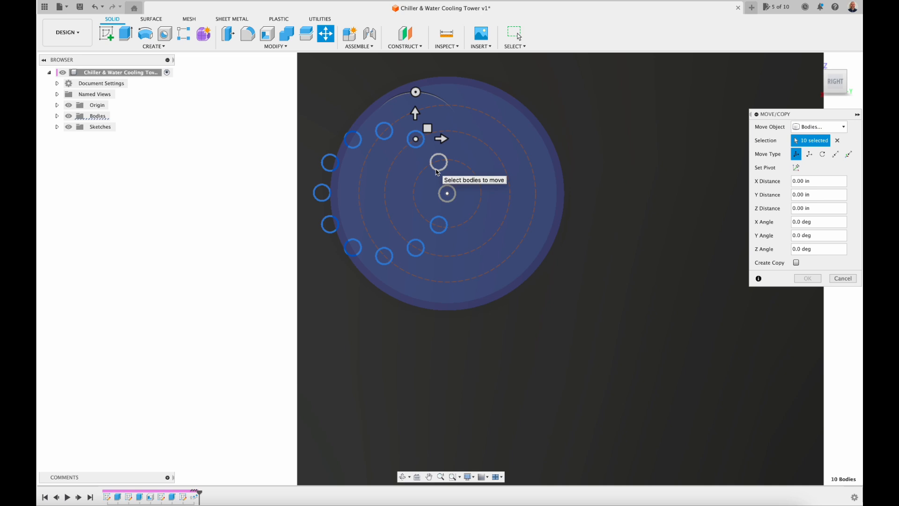
left_click(436, 171)
left_click(444, 200)
left_click_drag(427, 135, 490, 131)
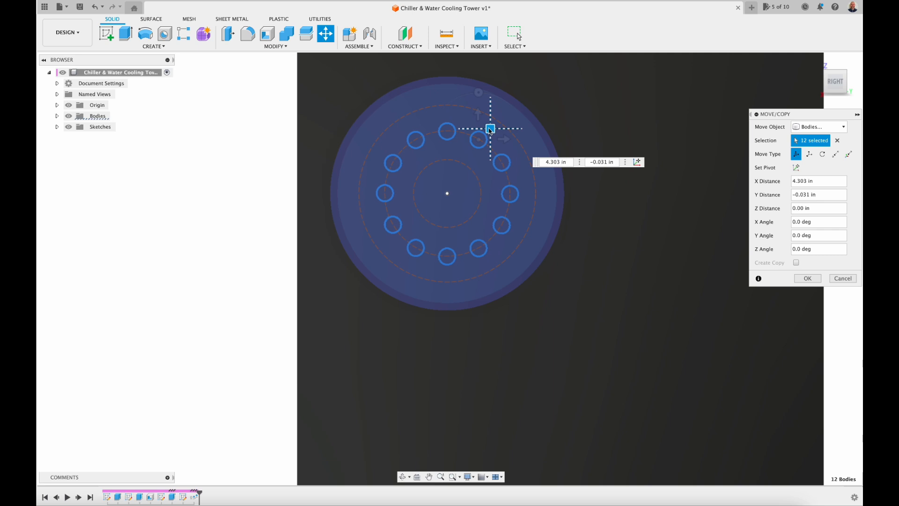
left_click_drag(491, 130, 490, 130)
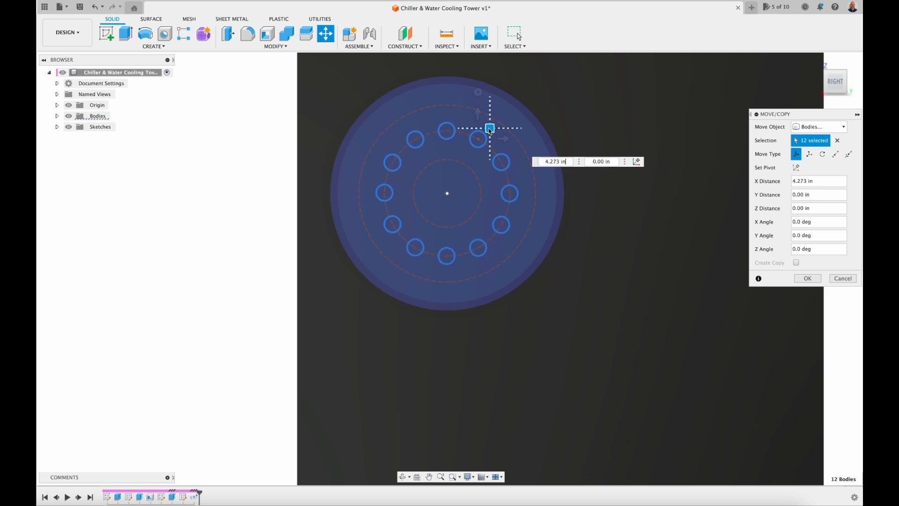
left_click_drag(490, 131, 490, 131)
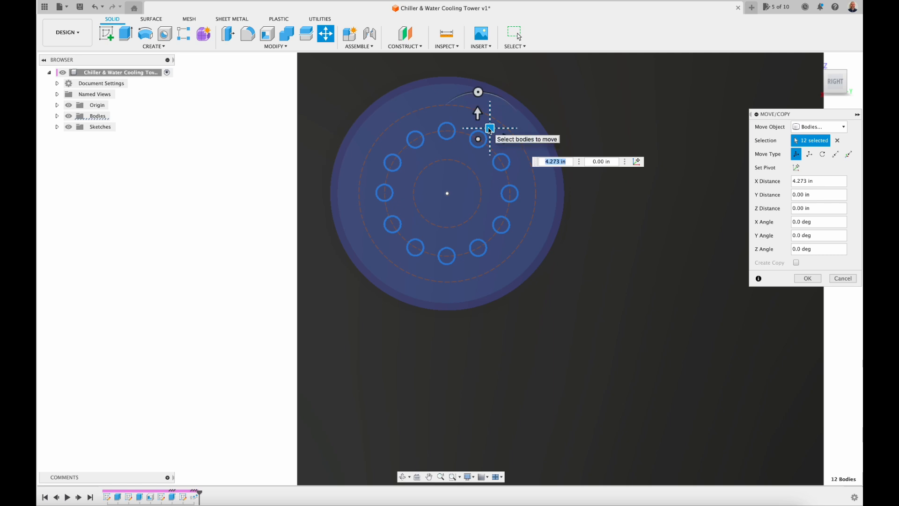
left_click(808, 279)
left_click(815, 61)
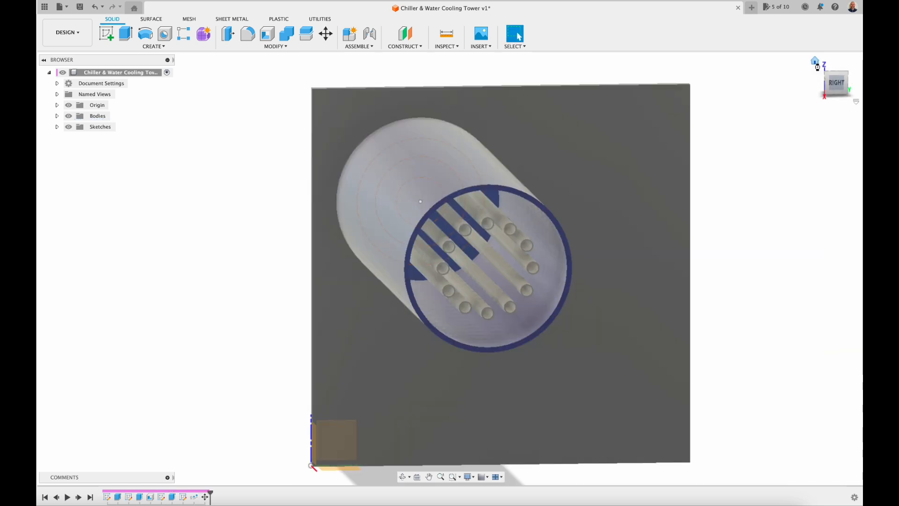
mouse_move(840, 90)
left_mouse_down()
mouse_move(814, 77)
mouse_move(818, 85)
left_mouse_up()
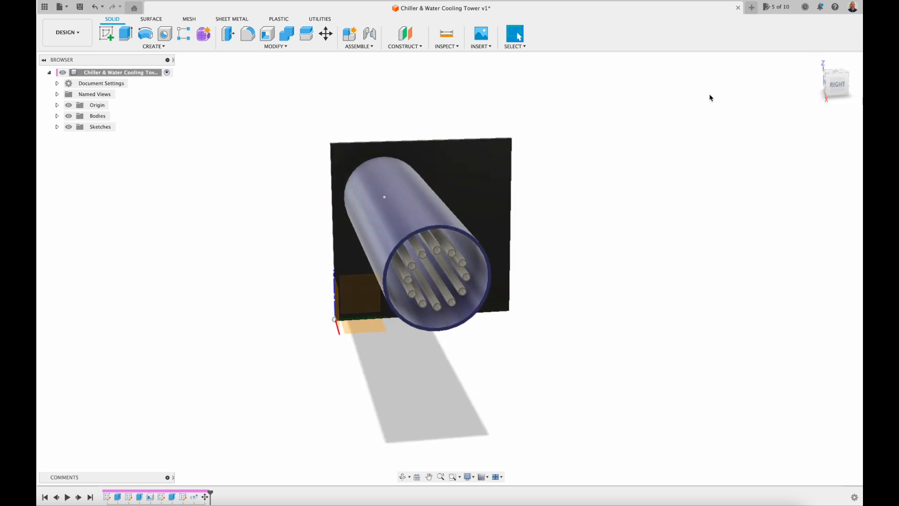
left_click(815, 62)
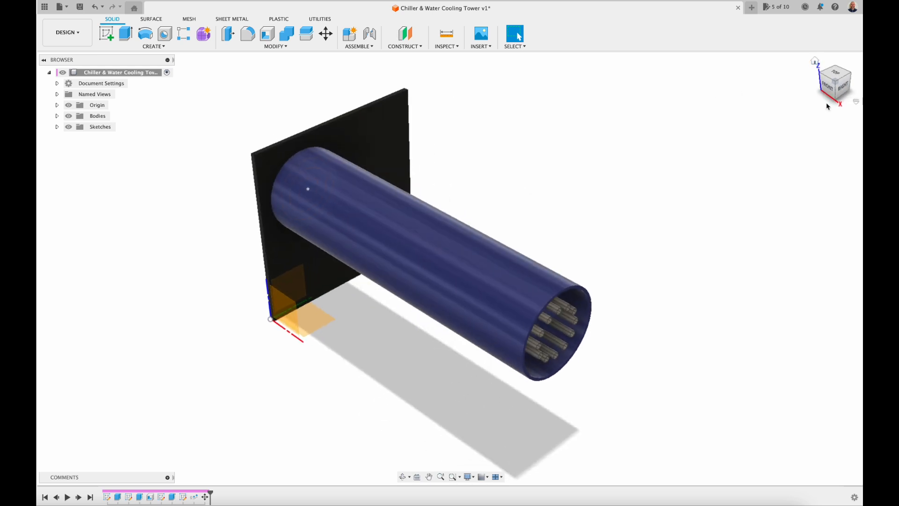
left_click(842, 90)
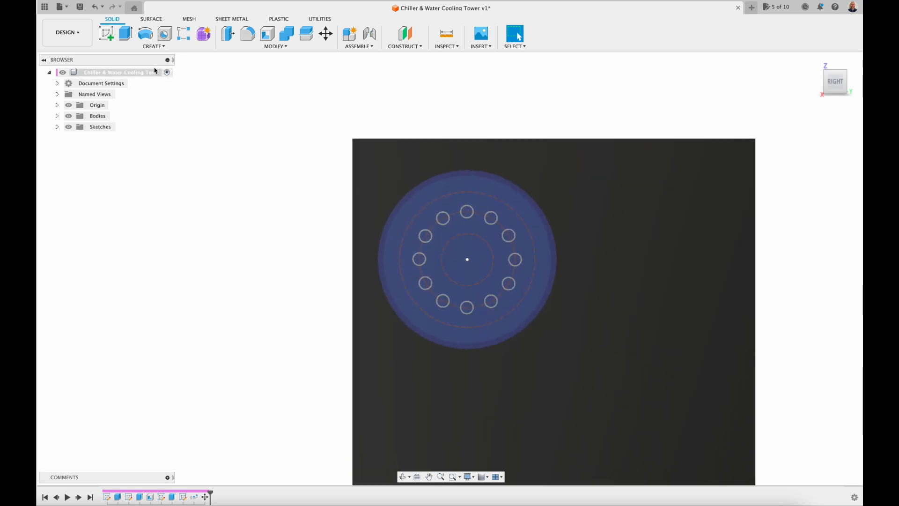
left_click(160, 48)
mouse_move(169, 236)
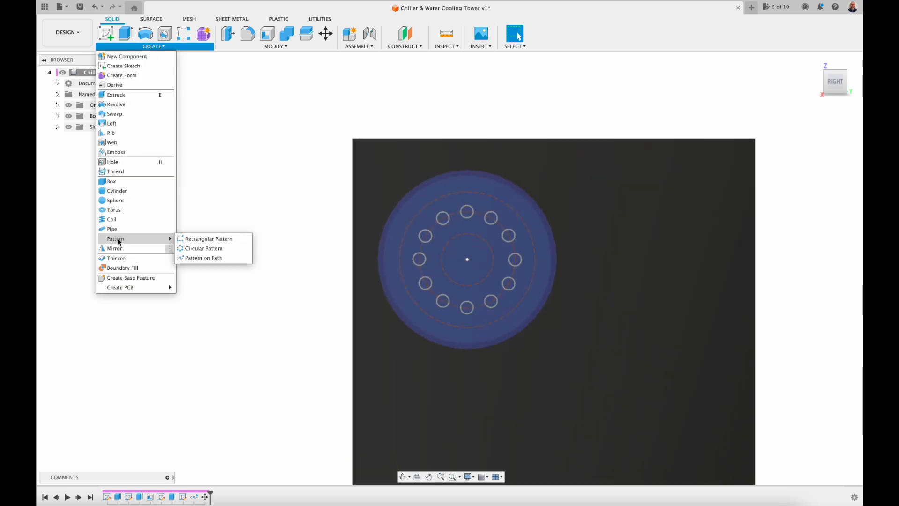
left_click(201, 248)
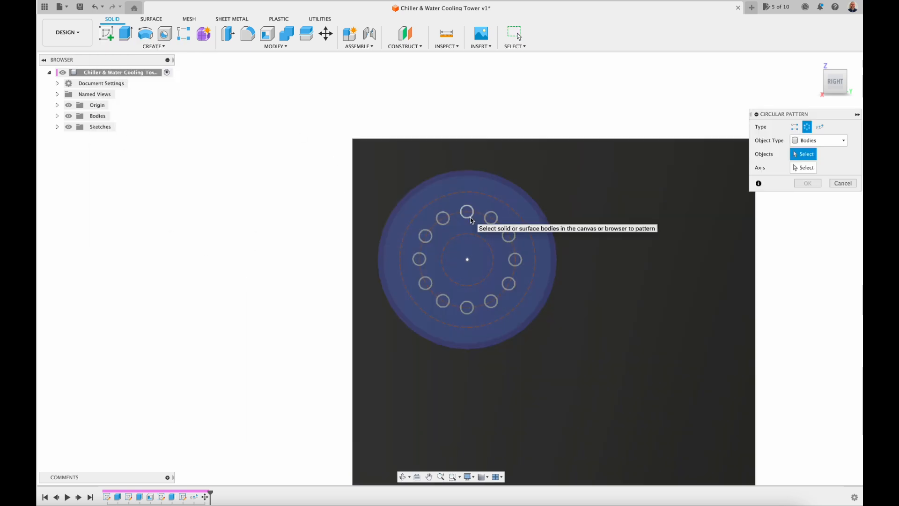
left_click(471, 218)
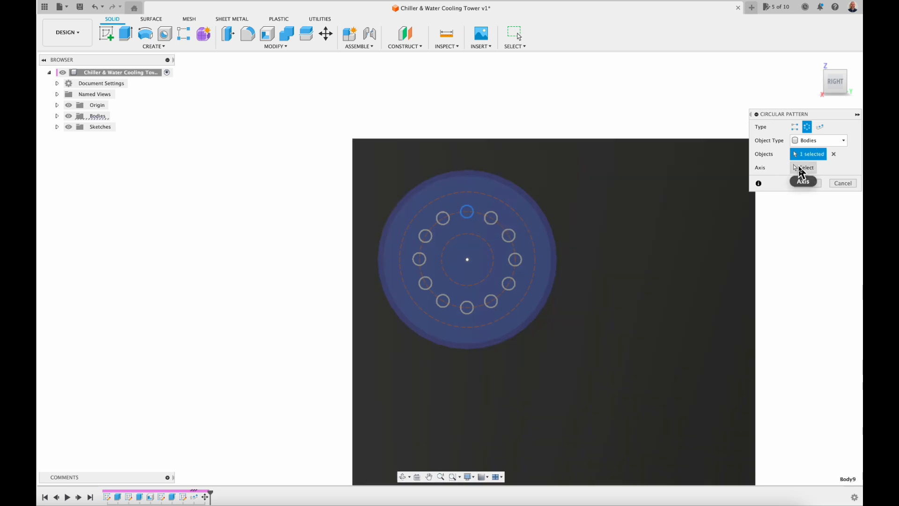
left_click(804, 168)
left_click(507, 208)
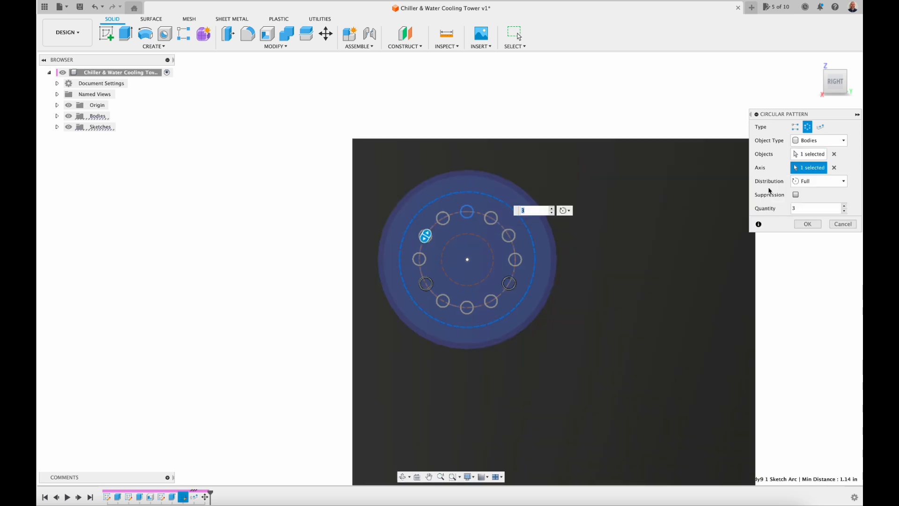
left_click(845, 206)
left_click(845, 206)
left_click(844, 205)
left_click(845, 205)
left_click(845, 206)
left_click(845, 206)
left_click(845, 206)
left_click(845, 205)
left_click(845, 205)
left_click(844, 206)
left_click(844, 206)
left_click(844, 206)
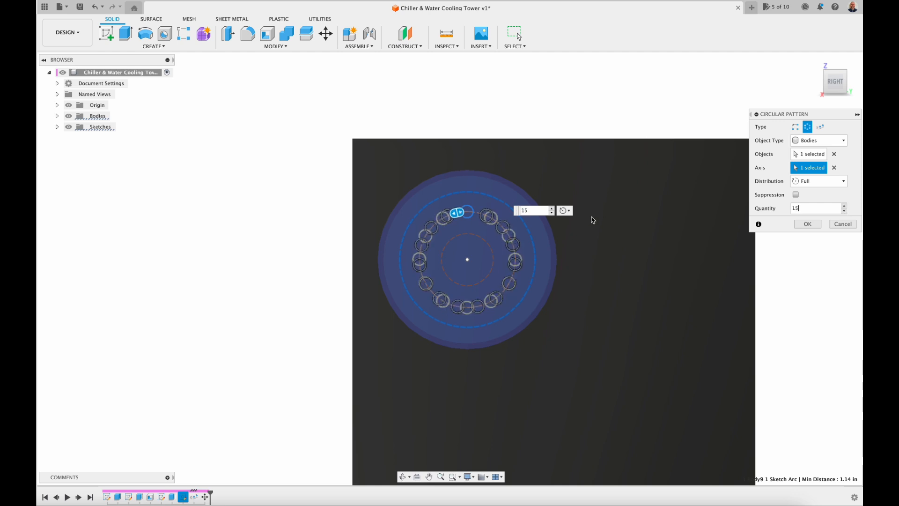
scroll(483, 265, "up", 2)
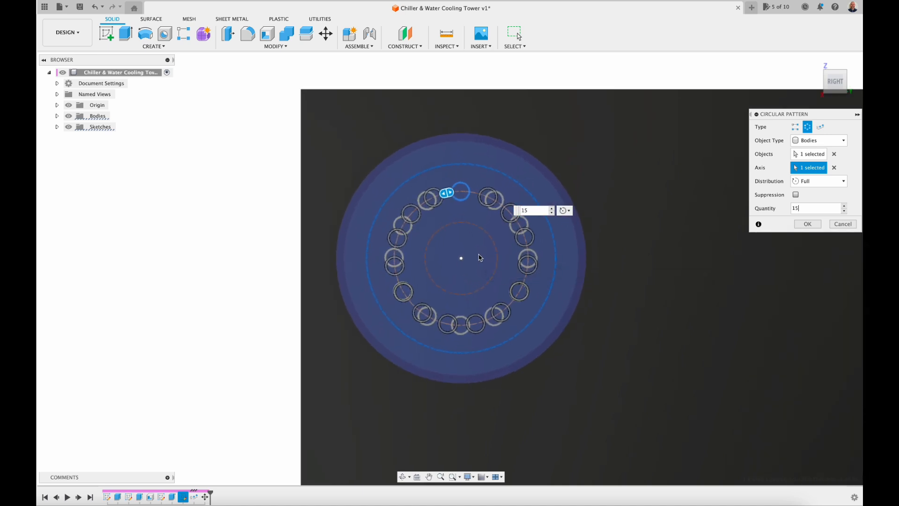
left_click(846, 226)
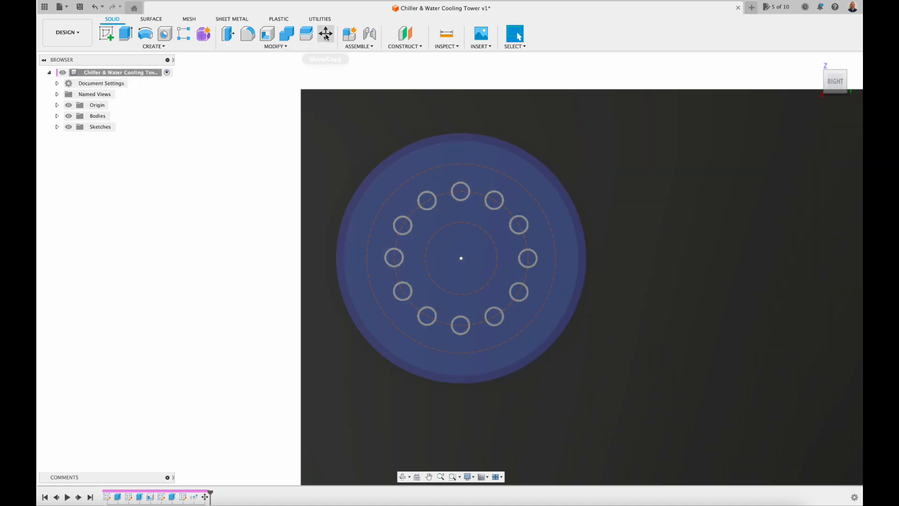
Step: Copy the uppermost tube of the ring outward onto the largest dashed circle, offset about -0.087 in along X and 1.767 in along Y
left_click(326, 33)
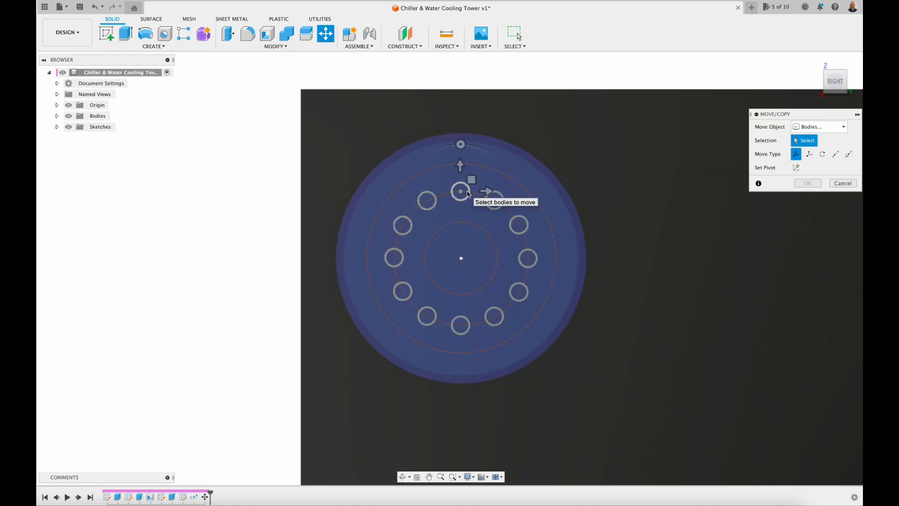
left_click(469, 193)
left_click_drag(473, 182, 471, 154)
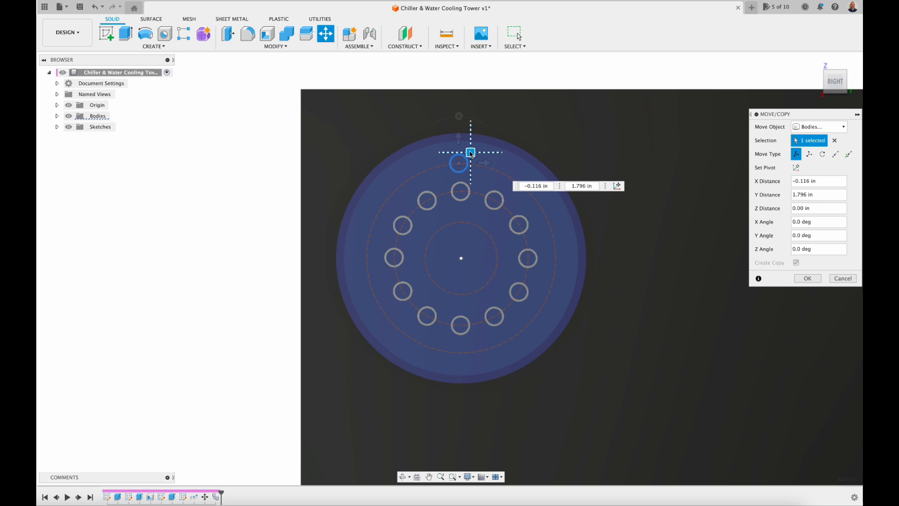
left_click_drag(471, 154, 472, 155)
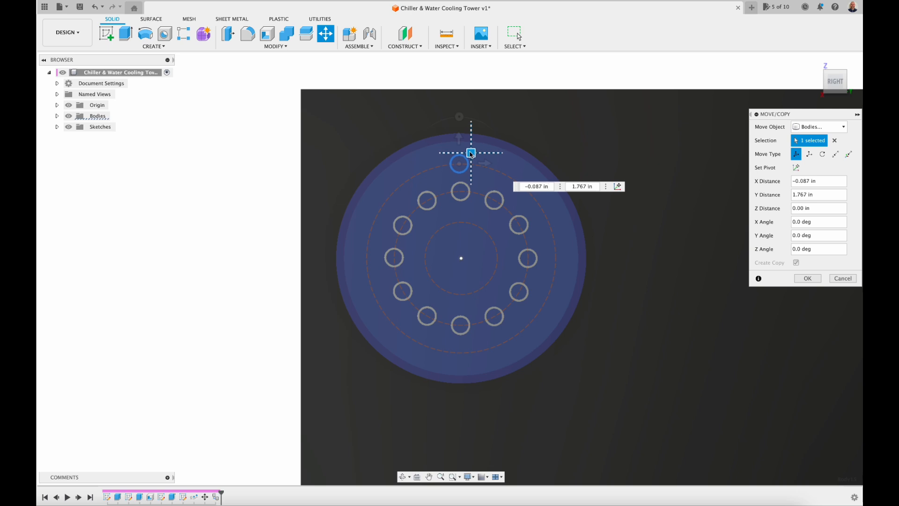
left_click(816, 281)
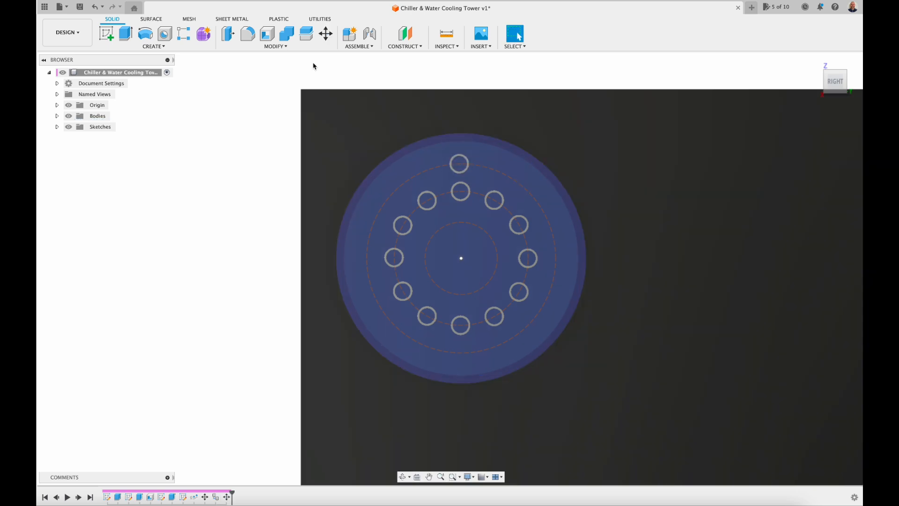
Step: Circular-pattern the copied outer tube around the largest dashed circle with full distribution and a quantity of 15
left_click(154, 46)
mouse_move(119, 244)
left_click(193, 249)
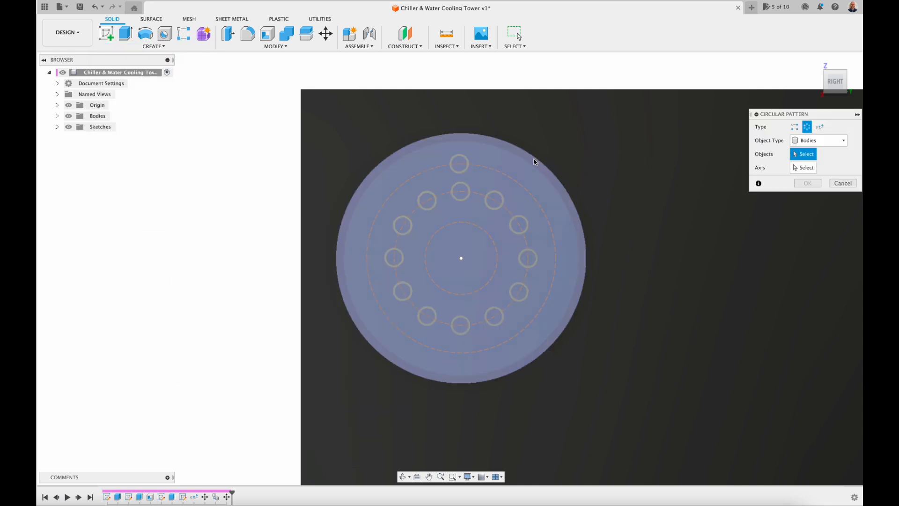
left_click(459, 164)
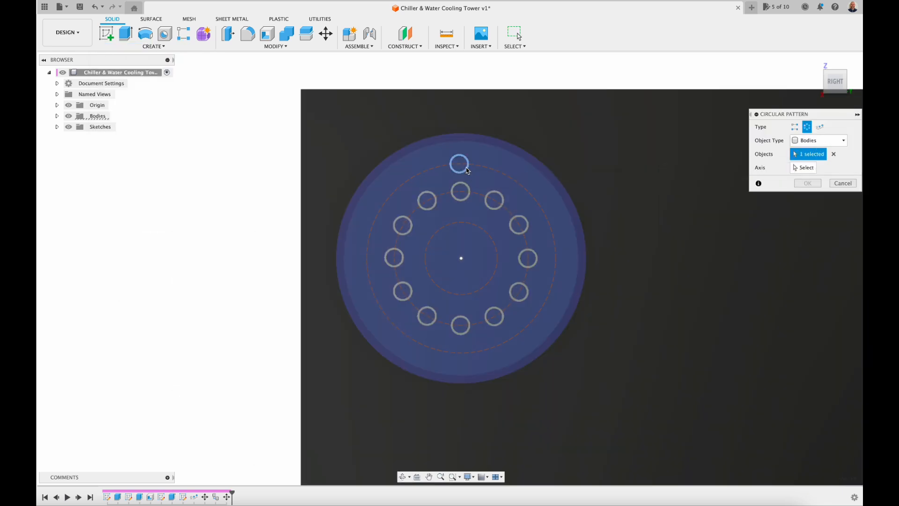
left_click(802, 167)
left_click(520, 185)
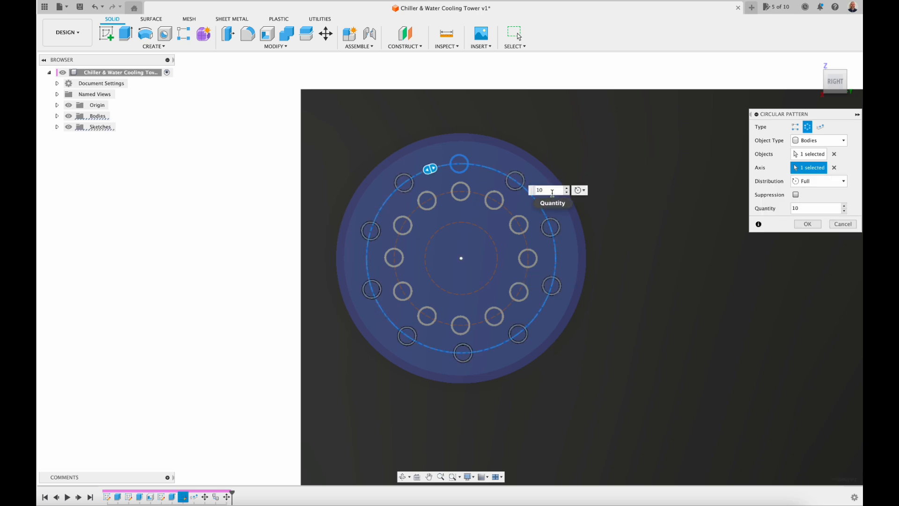
key("BackSpace")
type("5")
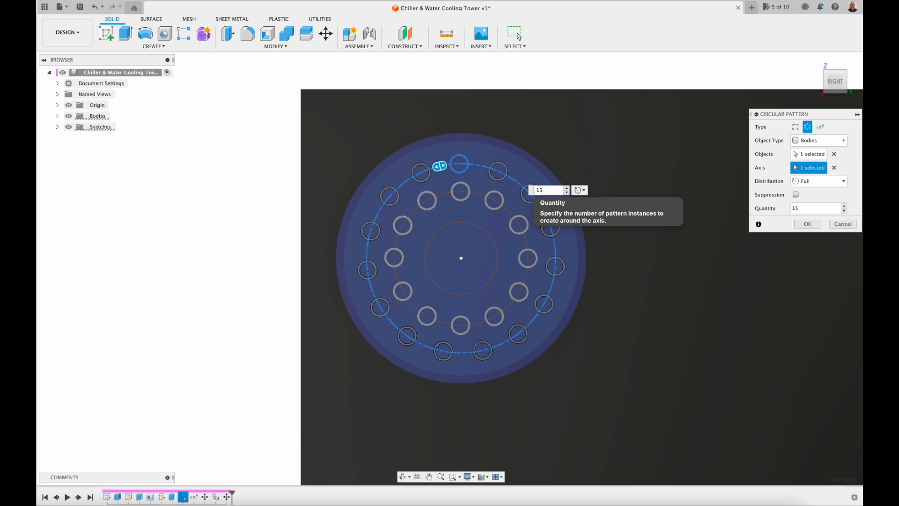
left_click(516, 34)
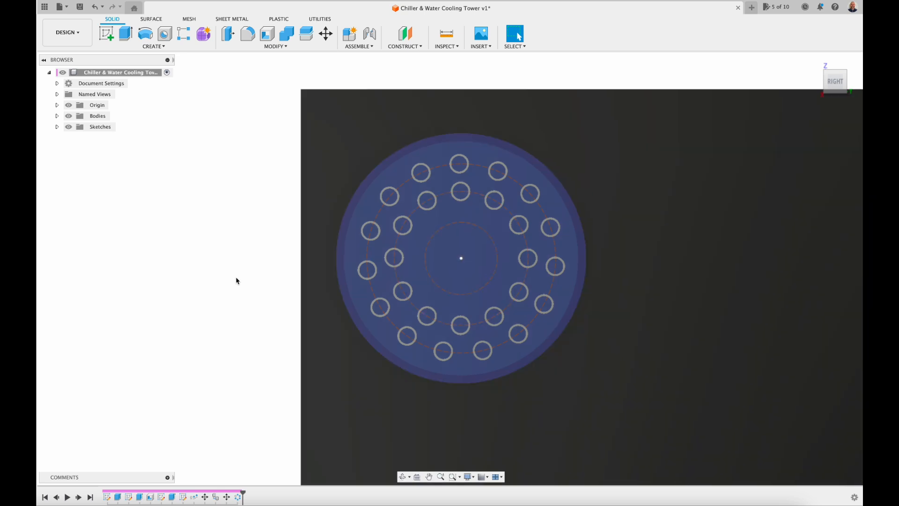
Step: Copy the uppermost tube of the middle ring onto the smallest dashed circle, offset about -0.129 in along X and -1.989 in along Y
left_click(816, 63)
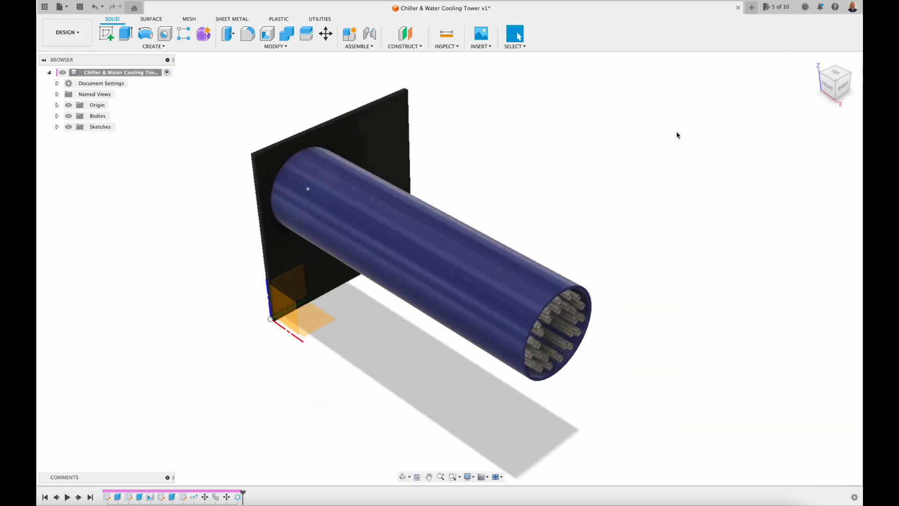
left_click(843, 89)
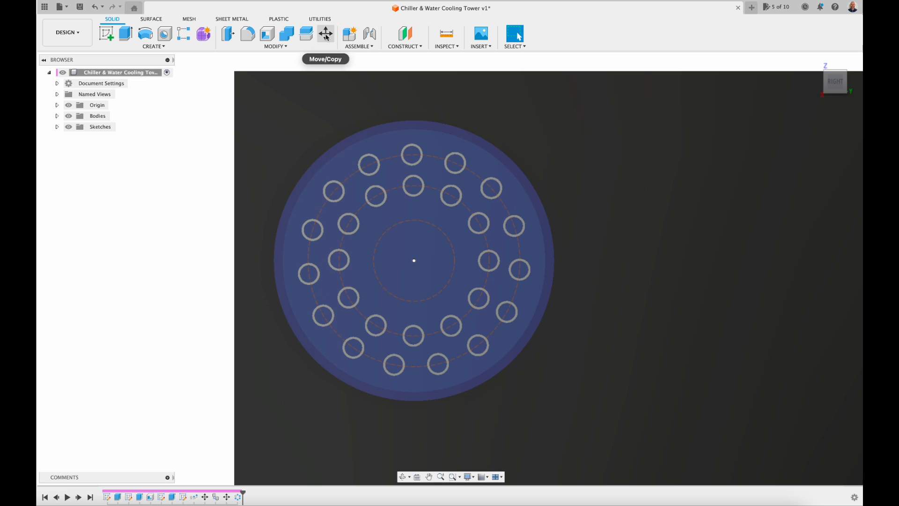
left_click(326, 34)
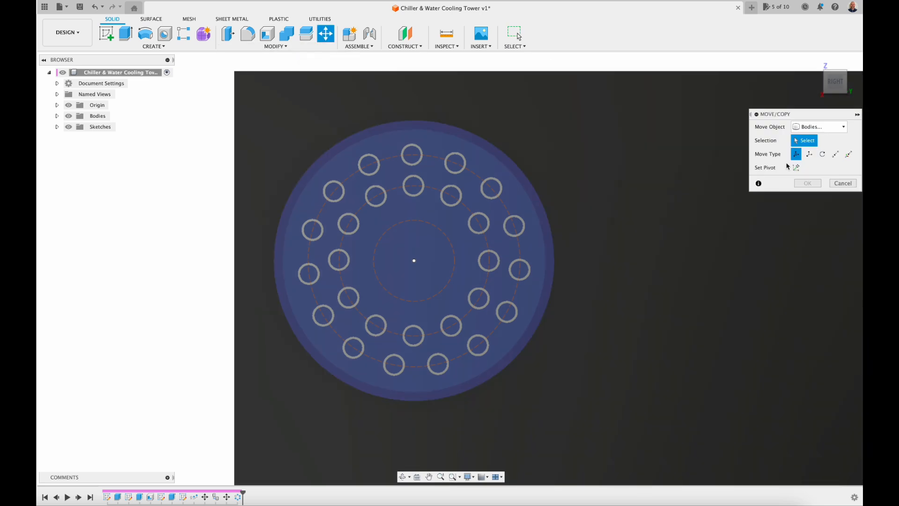
left_click(408, 195)
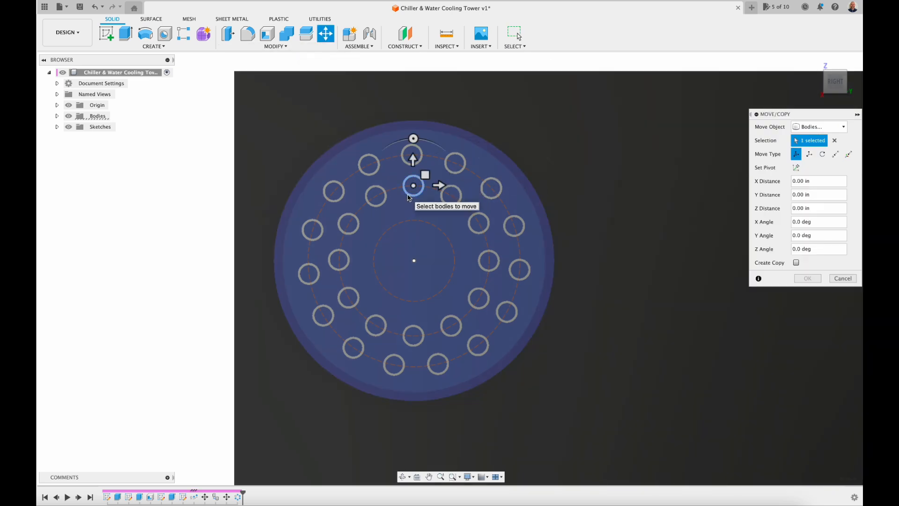
left_click_drag(425, 176, 423, 211)
left_click(808, 279)
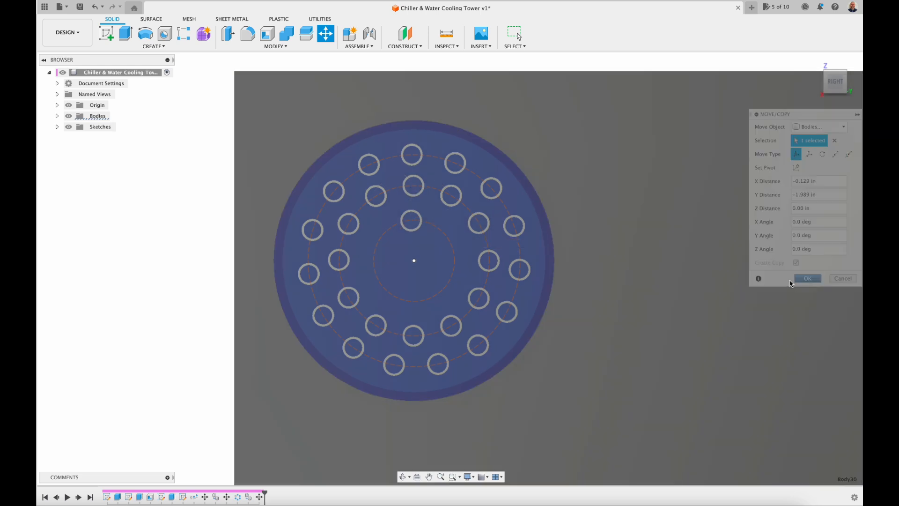
Step: Circular-pattern the new inner tube around the smallest dashed circle with full distribution and a quantity of 7
left_click(125, 48)
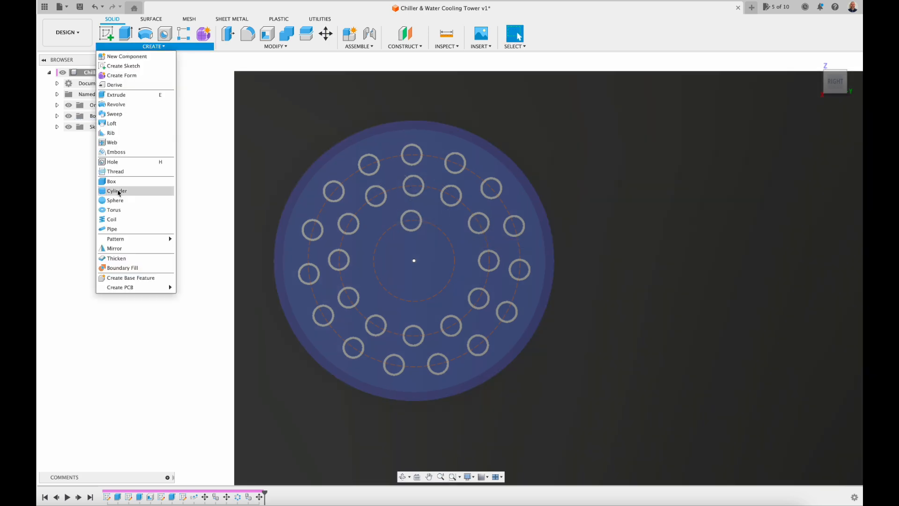
mouse_move(118, 239)
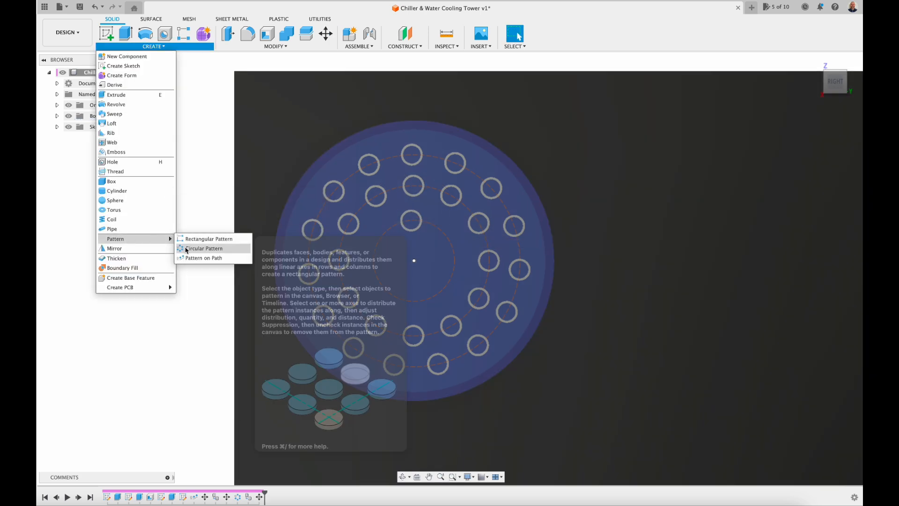
left_click(201, 249)
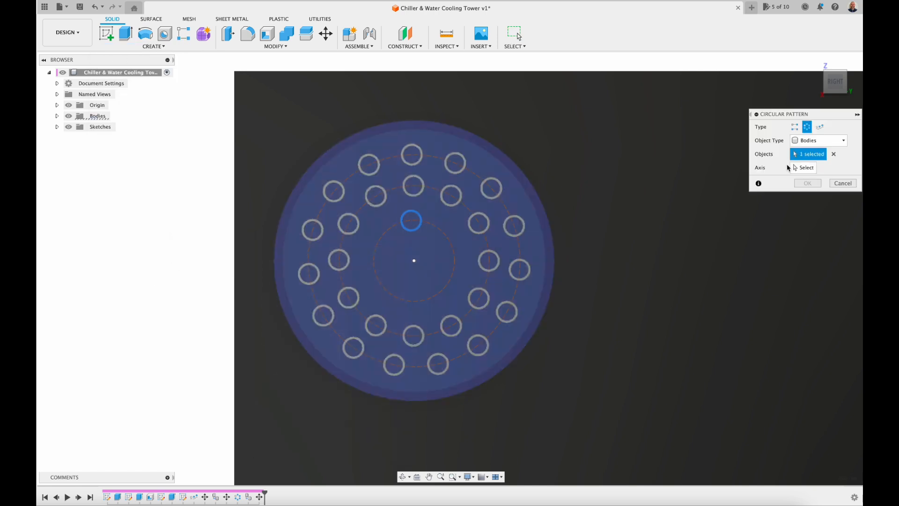
left_click(801, 169)
left_click(454, 261)
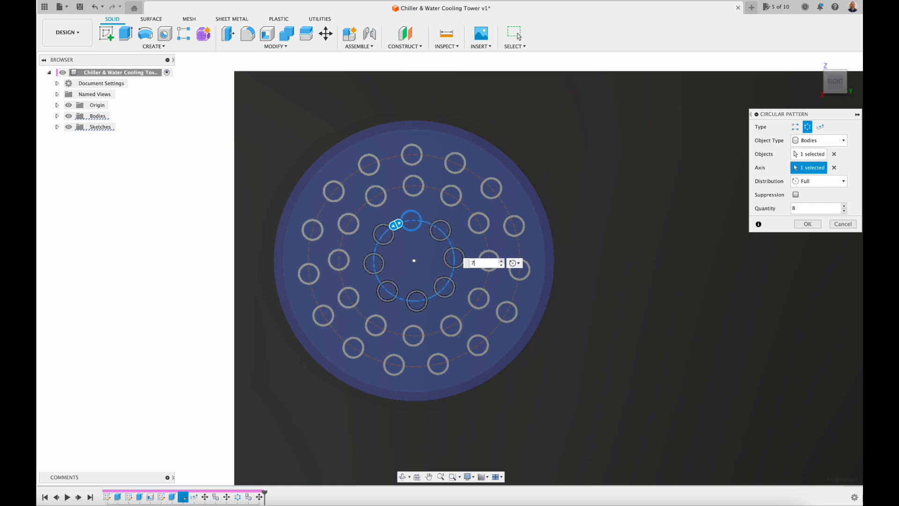
left_click(808, 224)
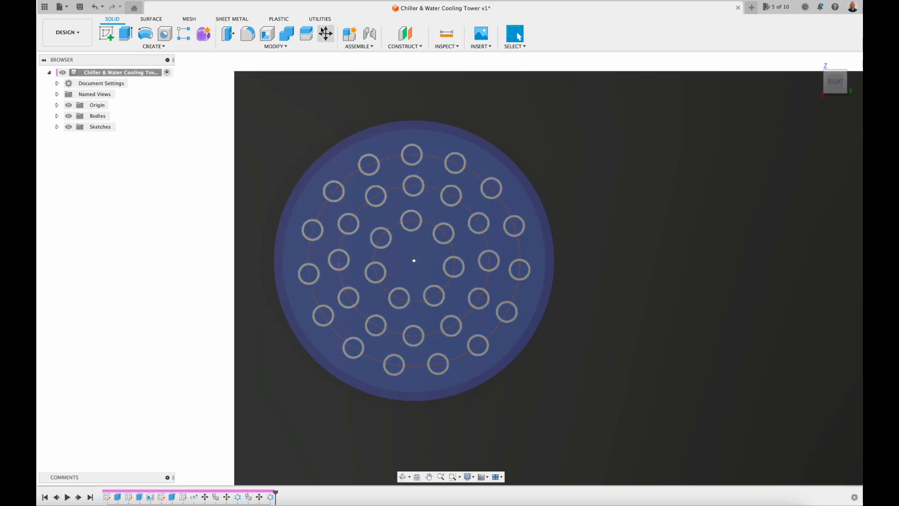
Step: Copy the uppermost inner-ring tube to the barrel's center point, offset about 0.155 in along X and -2.303 in along Y
left_click(325, 33)
left_click(411, 231)
left_click(411, 233)
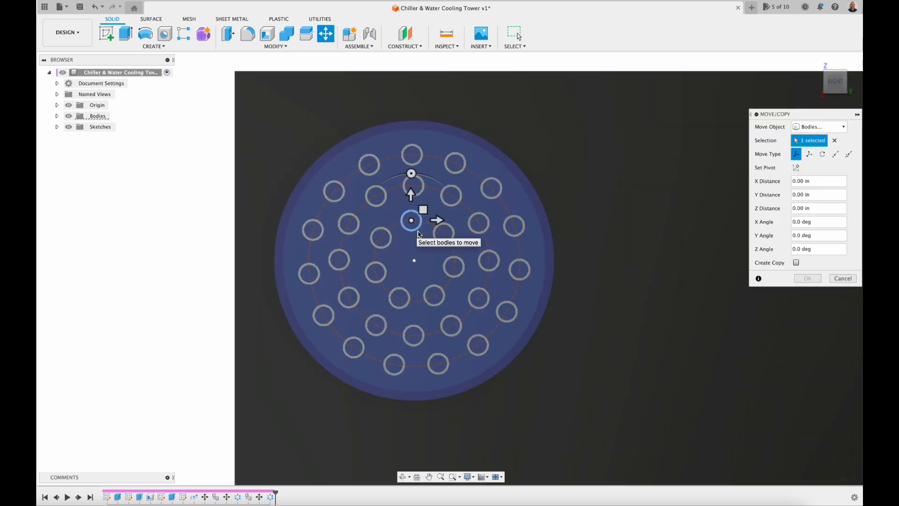
left_click_drag(423, 211, 426, 254)
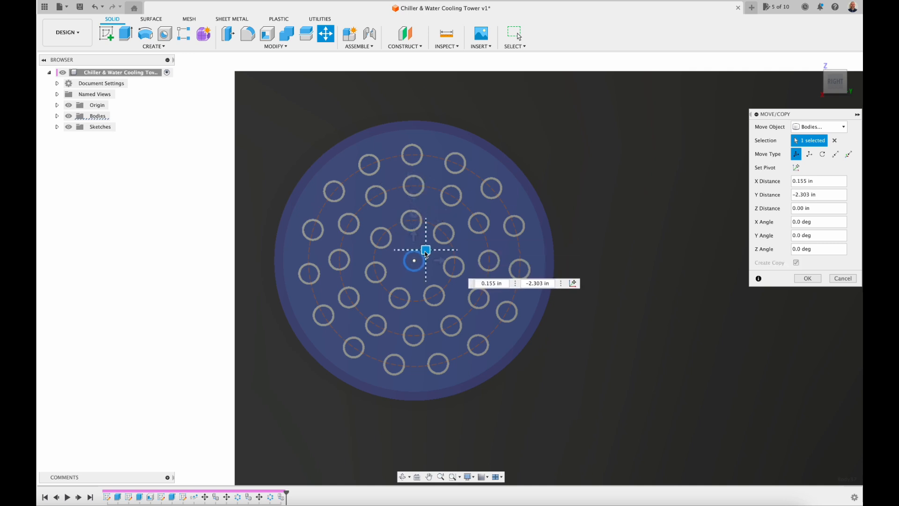
left_click(811, 278)
Step: Switch the model to the Render workspace
left_click(817, 65)
left_click(67, 32)
left_click(64, 86)
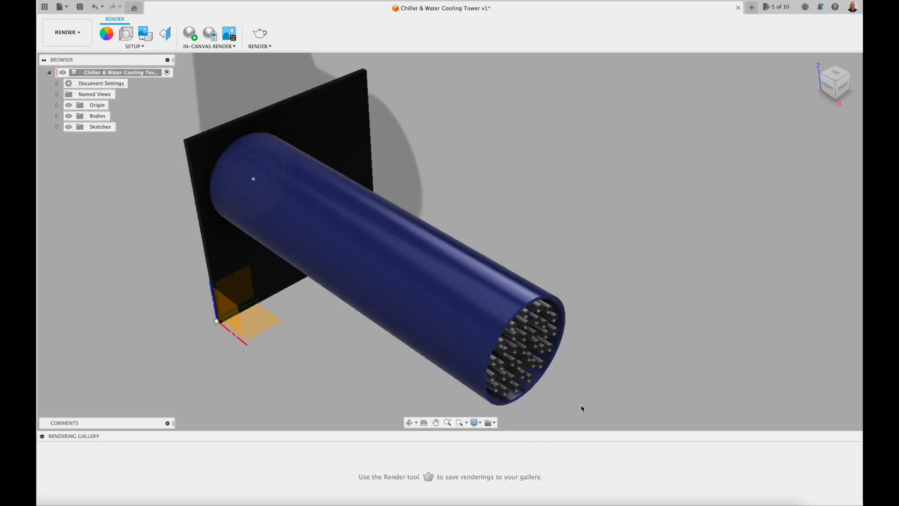
Step: Apply the Copper - Polished appearance from the Metal library to the barrel and all the tubes inside it
left_click_drag(836, 89, 843, 63)
left_click_drag(707, 327, 512, 123)
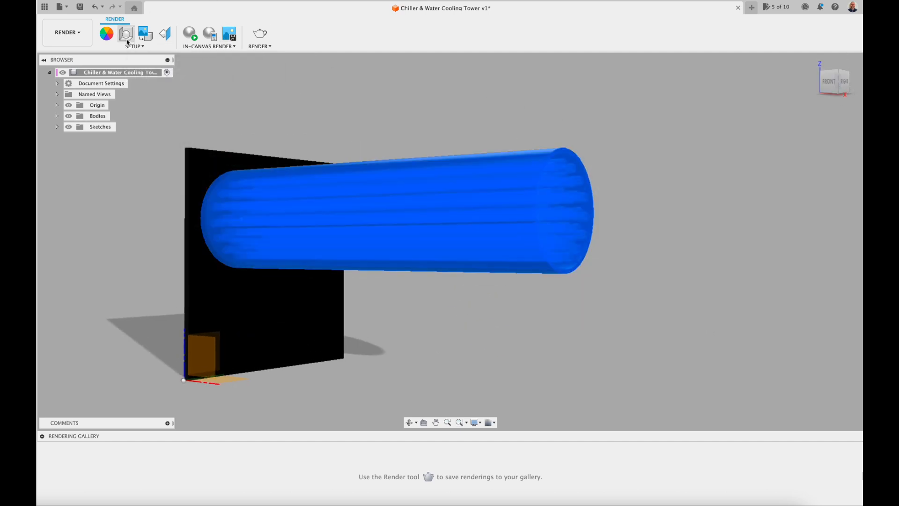
left_click(106, 33)
scroll(725, 344, "down", 5)
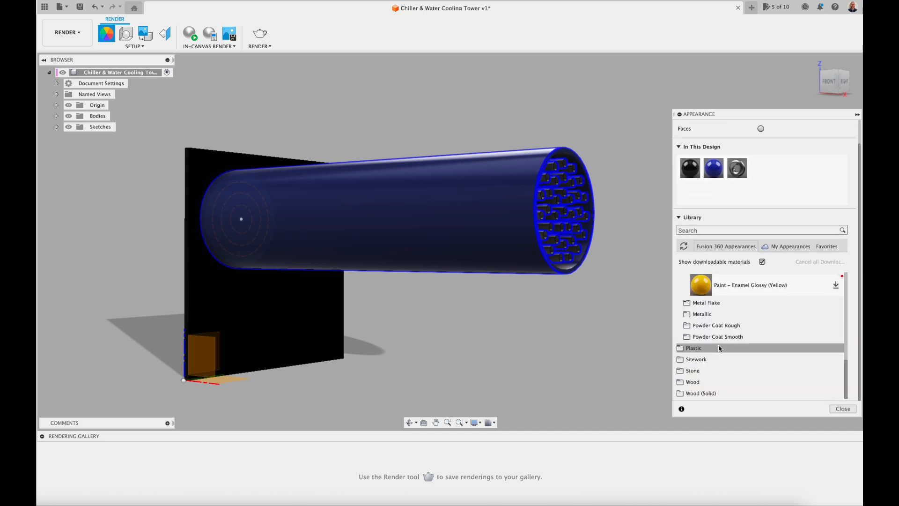
scroll(706, 328, "up", 10)
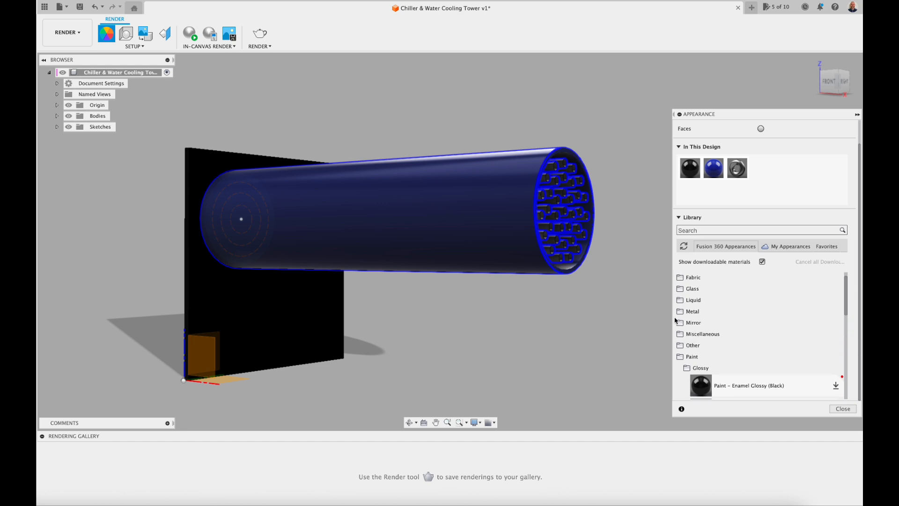
left_click(682, 312)
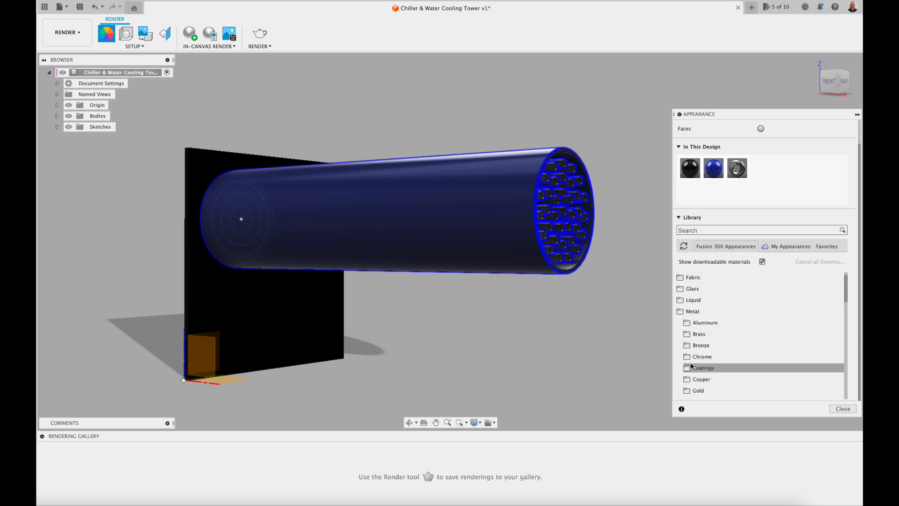
scroll(698, 363, "down", 1)
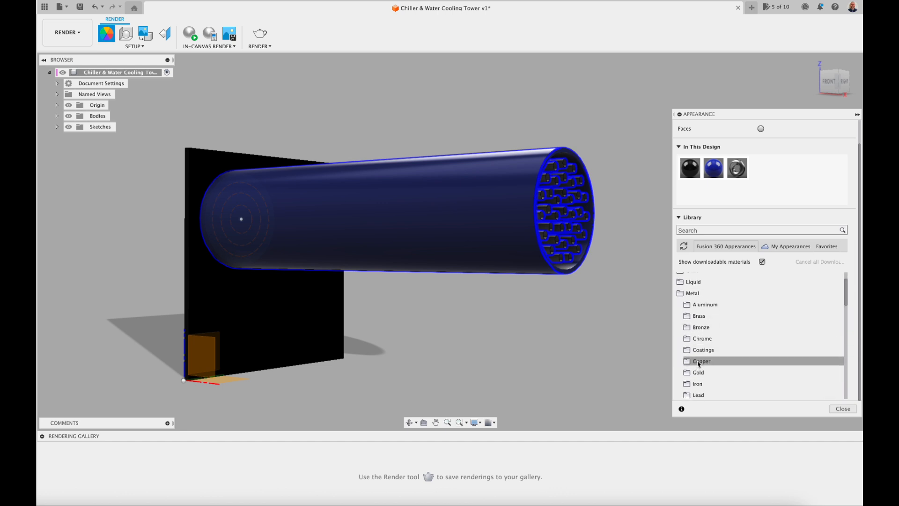
left_click(702, 361)
scroll(703, 346, "down", 3)
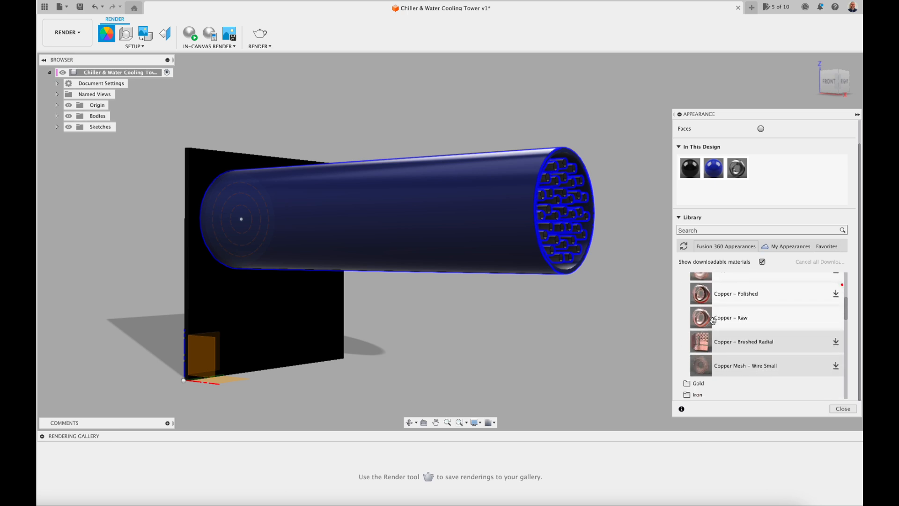
left_click_drag(701, 294, 551, 255)
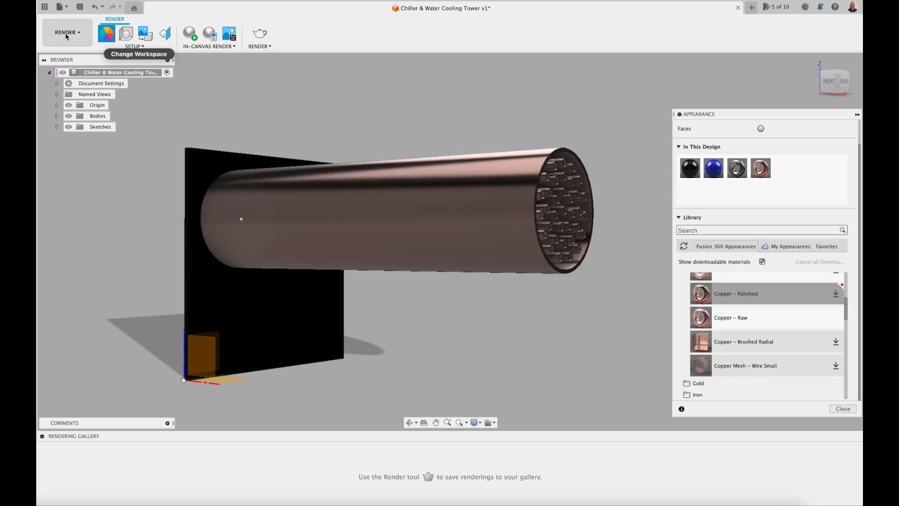
key("Escape")
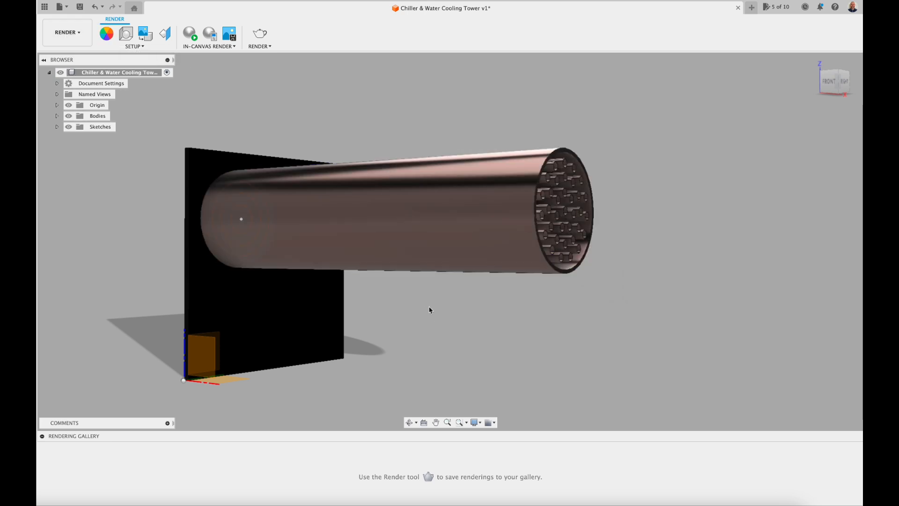
Step: Reapply the design's existing blue appearance to the outer barrel body only
left_click(108, 35)
left_click_drag(737, 193, 431, 169)
Step: Switch the model back to the Design workspace and view the copper tubes through the barrel's open end
left_click(75, 34)
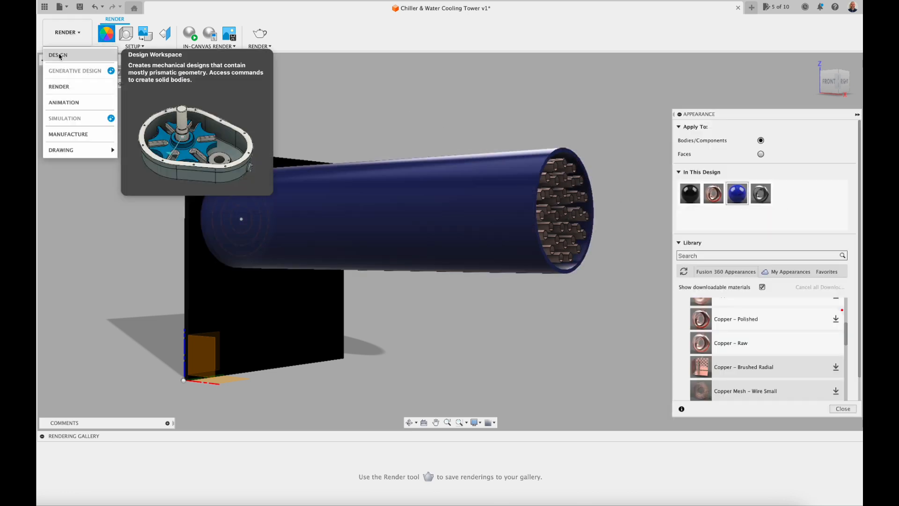
left_click(61, 55)
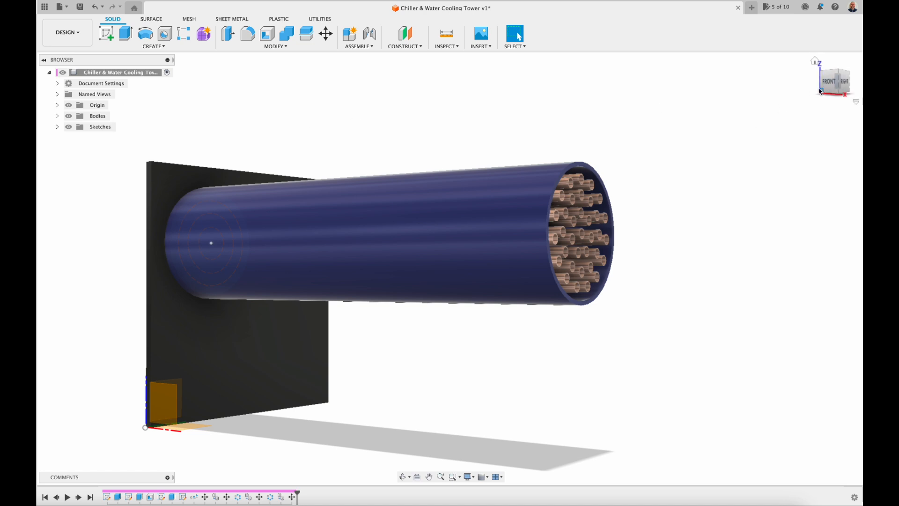
left_click(844, 83)
left_click_drag(837, 85, 829, 77)
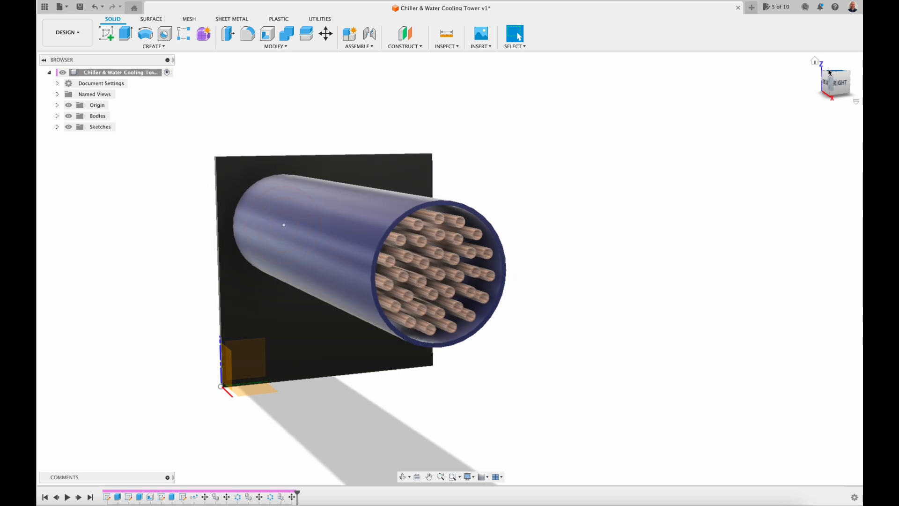
left_click(815, 61)
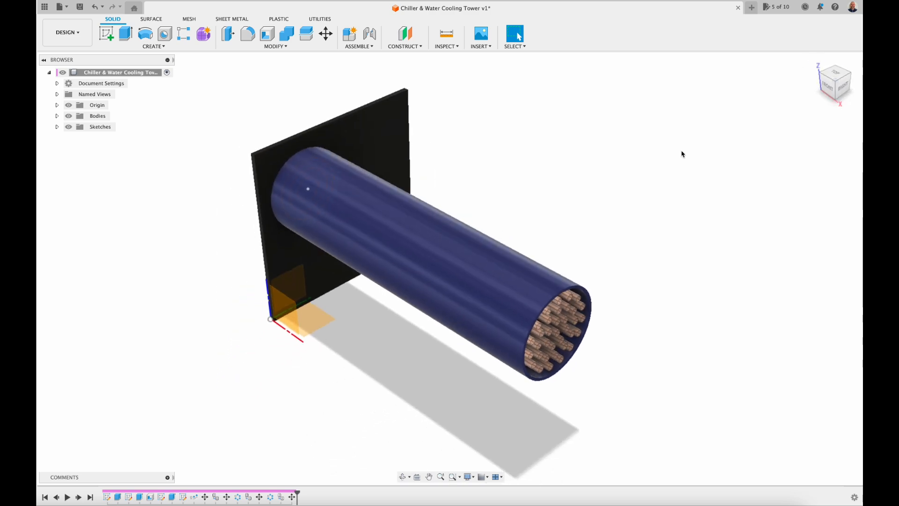
left_click(846, 90)
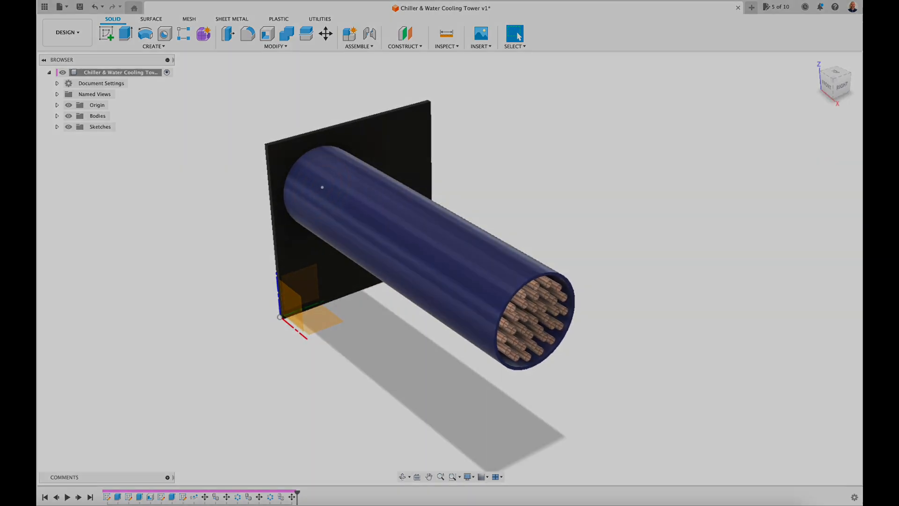